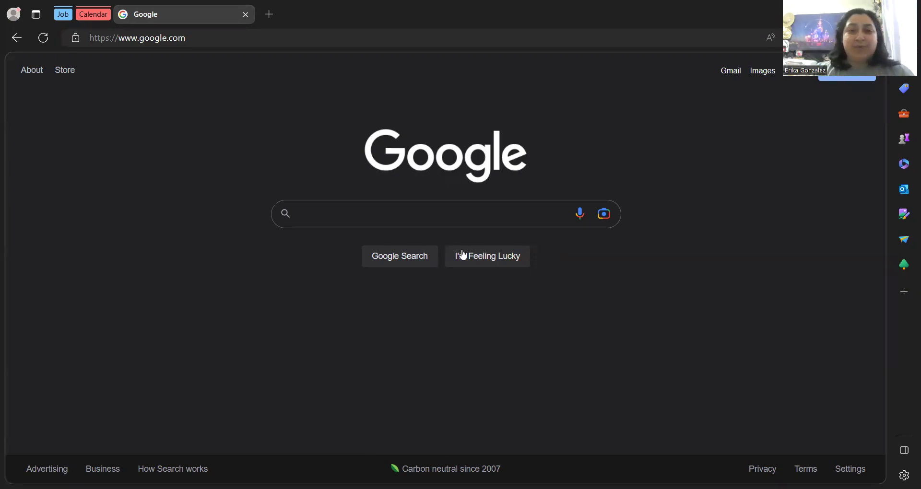
Search Google for answerthepublic and open the AnswerThePublic website from the results
left_click(434, 217)
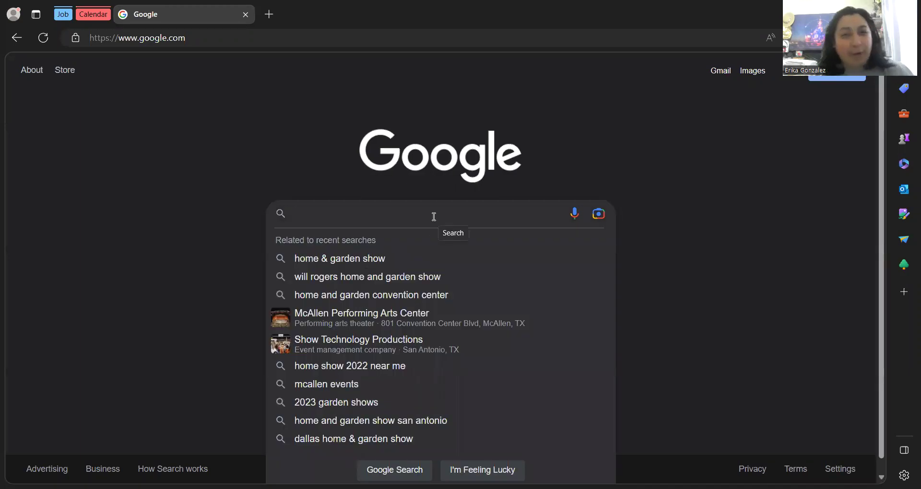
type("ans")
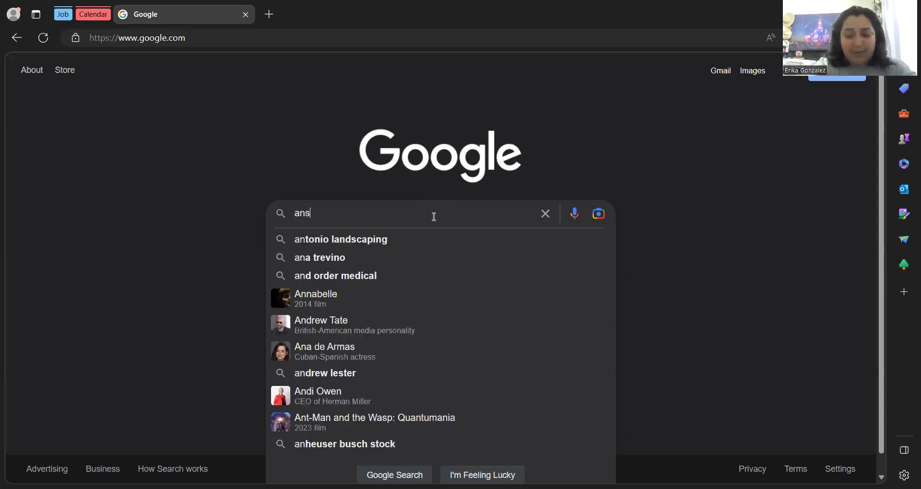
type("wer")
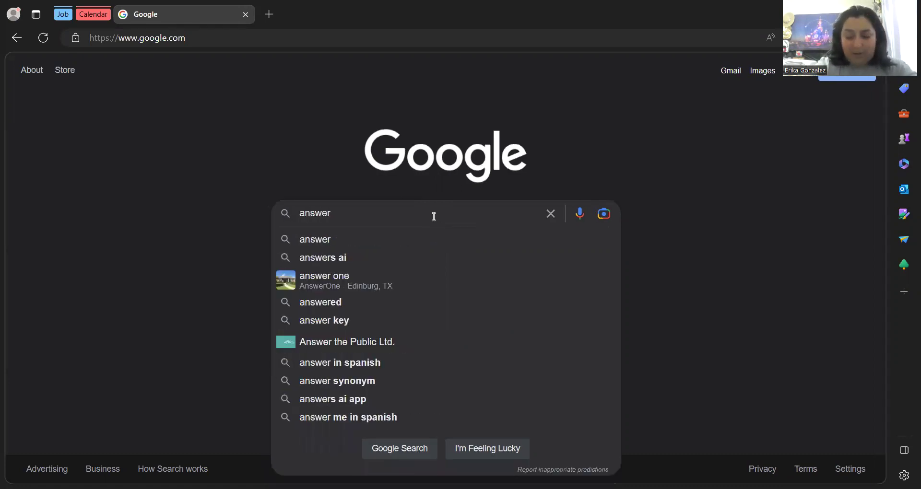
type("thep")
key("BackSpace")
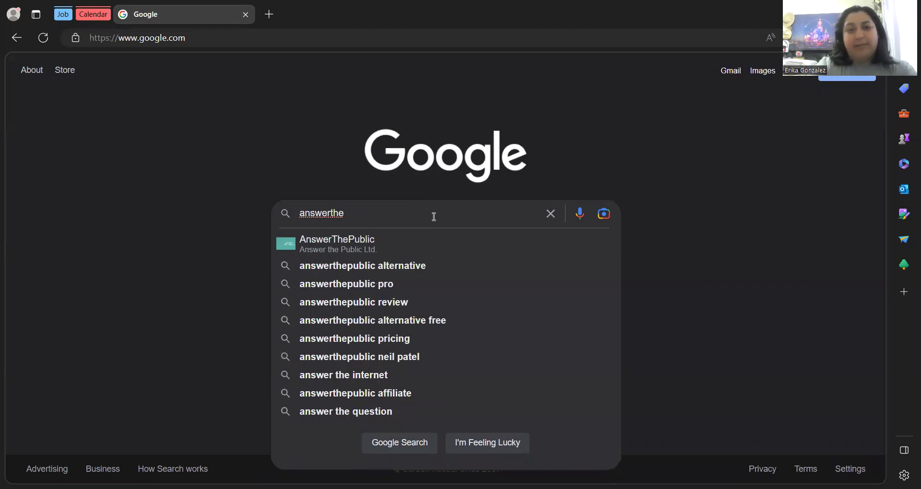
left_click(391, 246)
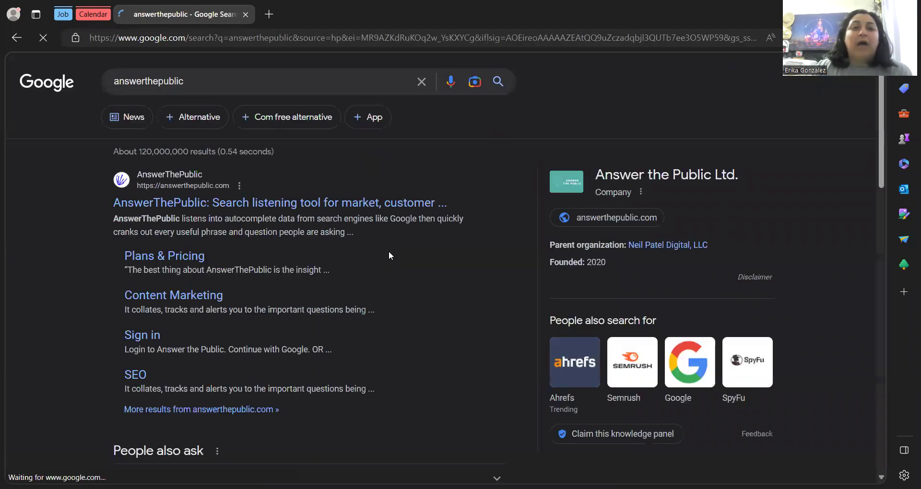
left_click(180, 206)
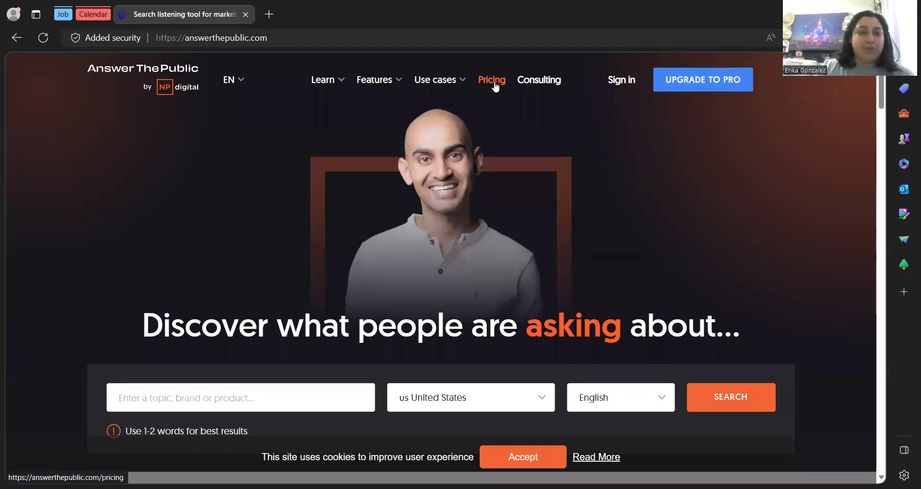
Run an AnswerThePublic search for the topic disneyworld, for the United States in English
left_click(283, 395)
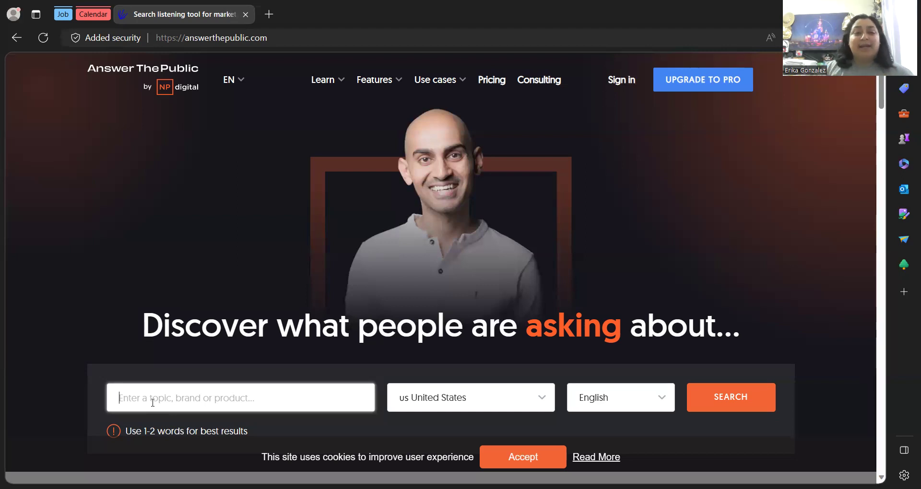
type("disne")
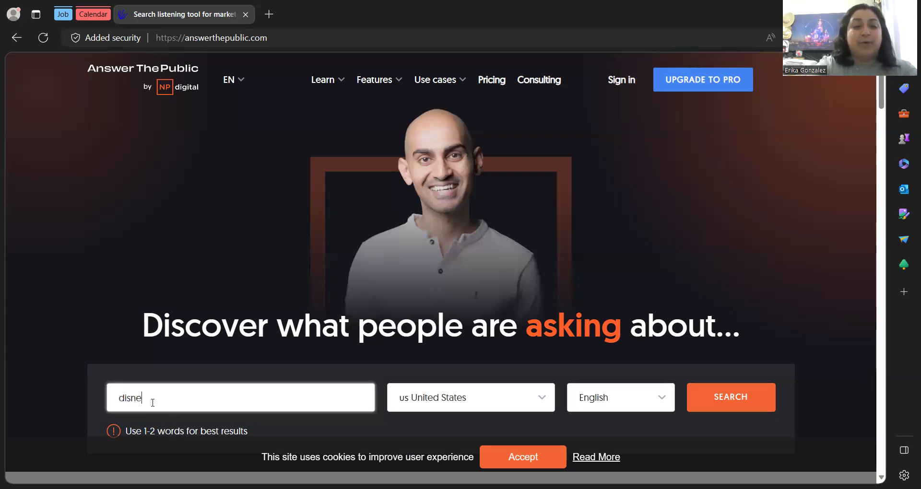
type("yworld")
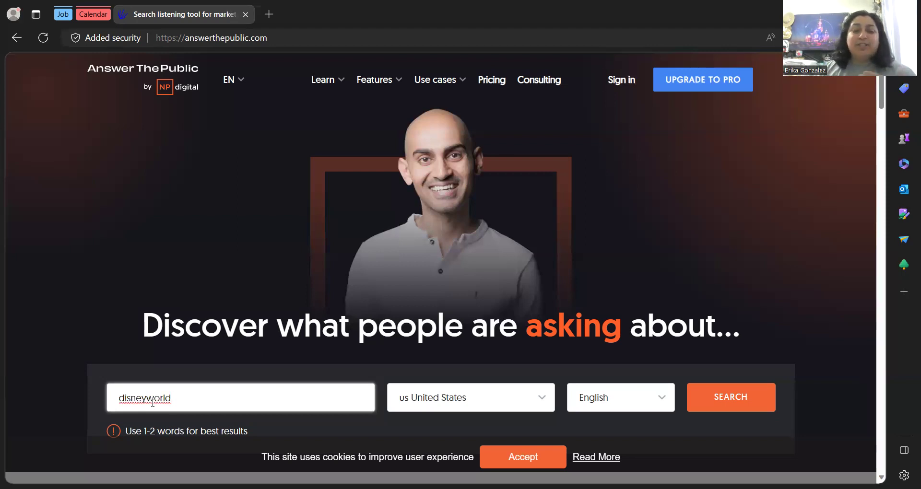
left_click(744, 408)
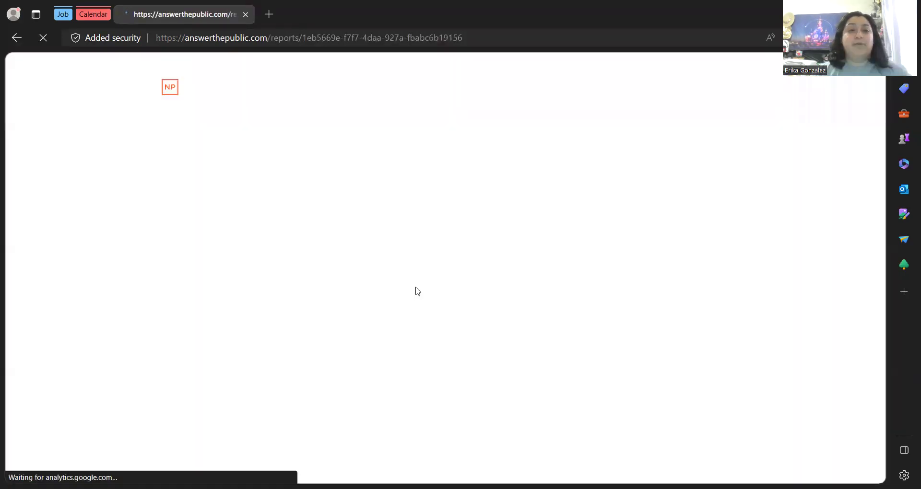
Accept the site's cookies on the disneyworld report page
scroll(369, 323, "down", 1)
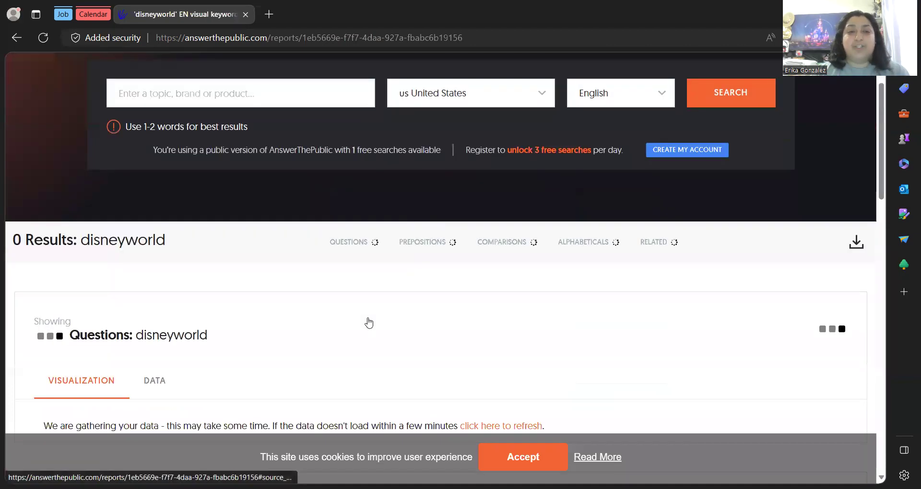
scroll(369, 322, "down", 2)
scroll(369, 322, "down", 3)
scroll(369, 322, "down", 3)
scroll(370, 321, "up", 6)
scroll(370, 321, "up", 4)
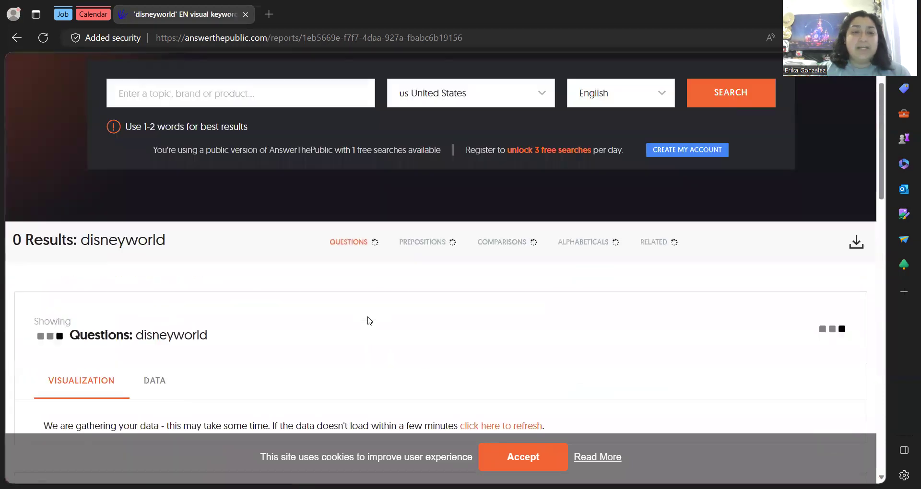
left_click(525, 458)
Examine the disneyworld report's search volume, cost per click and the keyword questions in its Questions wheel
scroll(331, 336, "down", 1)
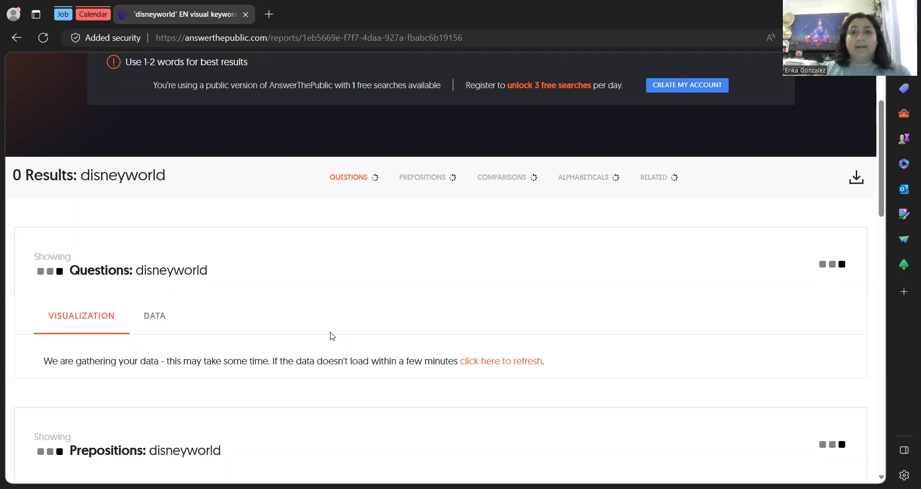
scroll(441, 256, "up", 1)
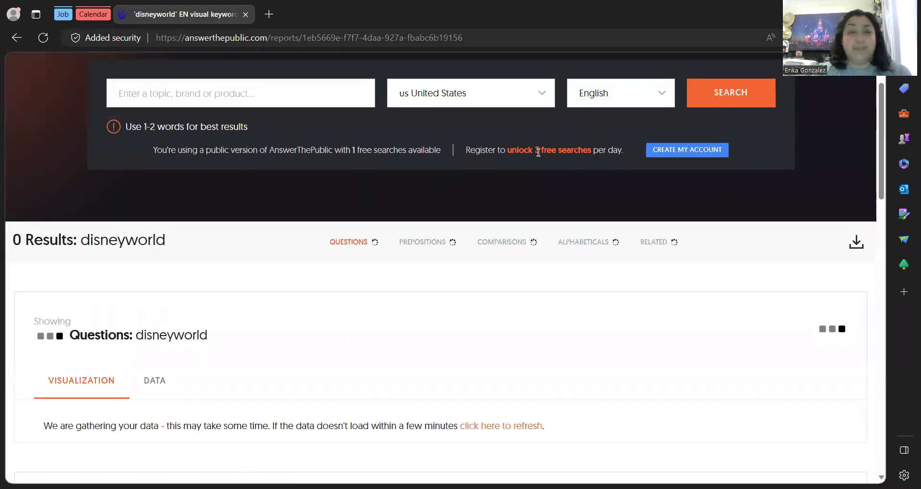
scroll(362, 321, "down", 1)
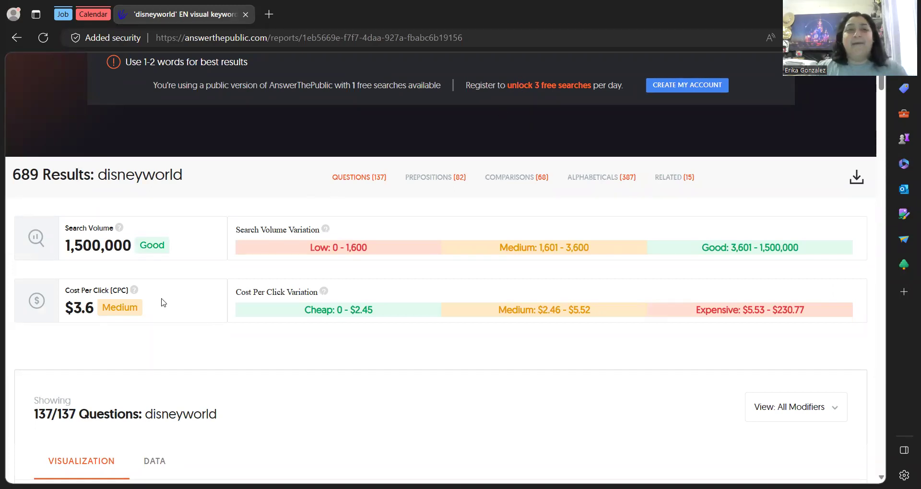
scroll(162, 302, "down", 6)
scroll(170, 303, "down", 10)
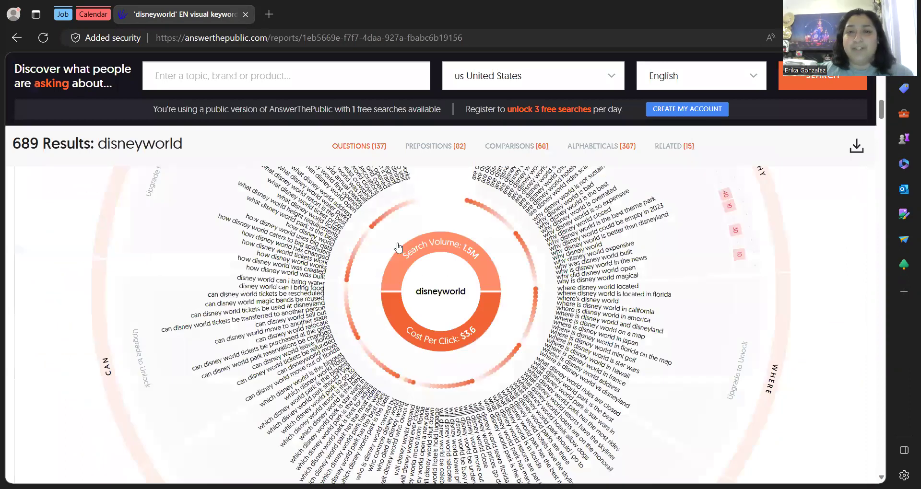
scroll(427, 244, "up", 1)
scroll(551, 338, "up", 1)
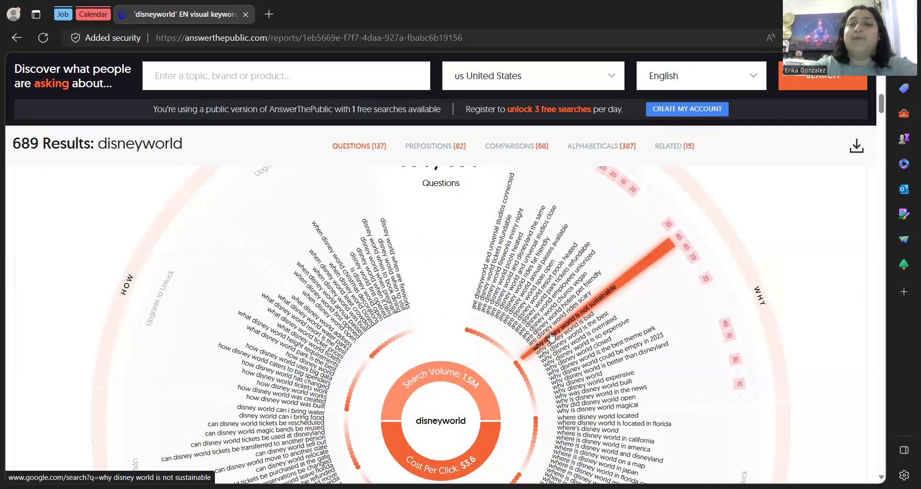
scroll(551, 337, "up", 5)
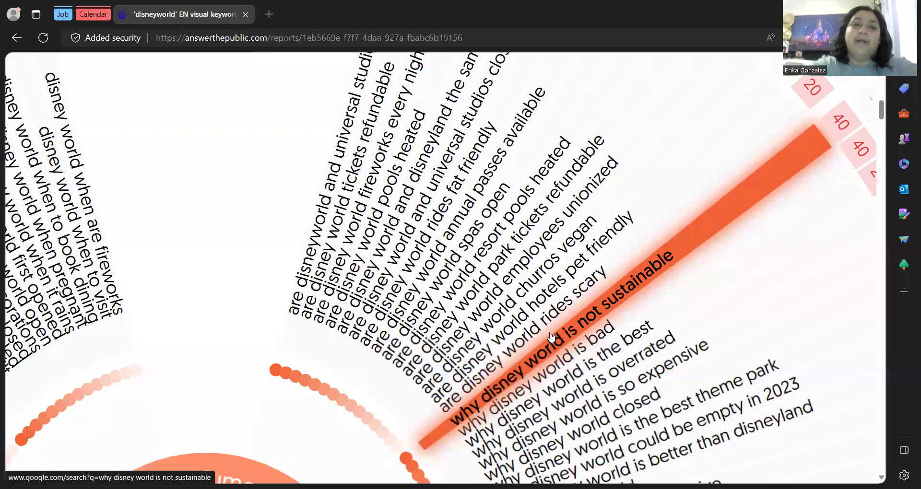
scroll(550, 337, "down", 3)
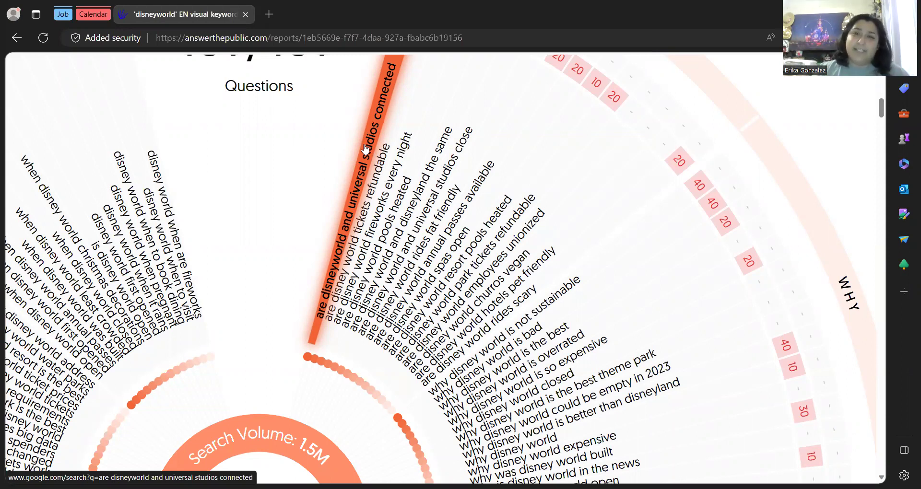
scroll(303, 212, "down", 6)
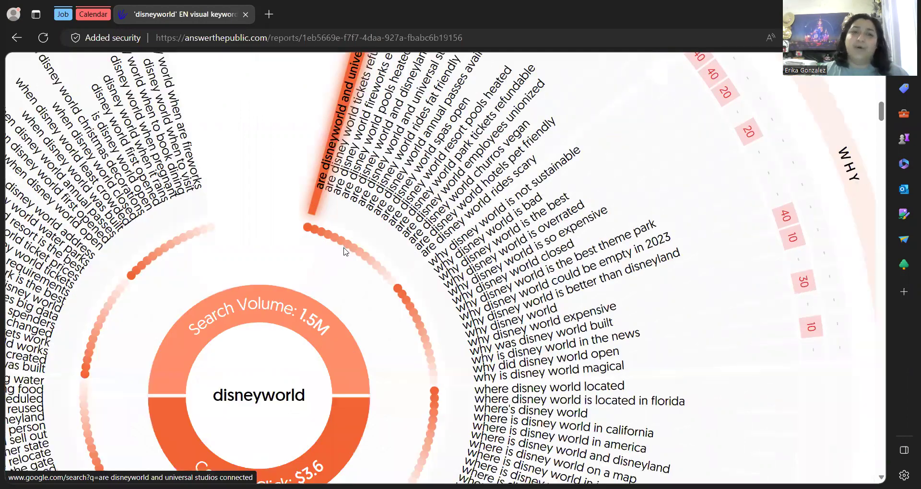
scroll(343, 246, "up", 2)
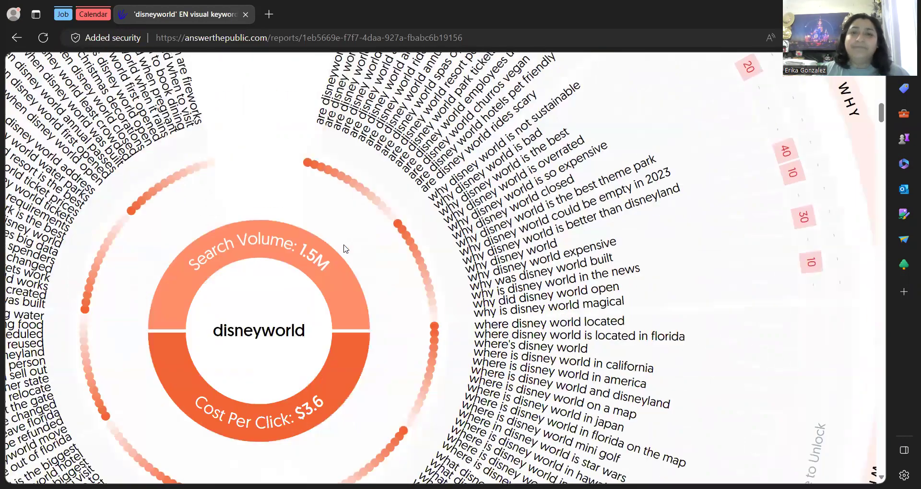
scroll(344, 247, "up", 1)
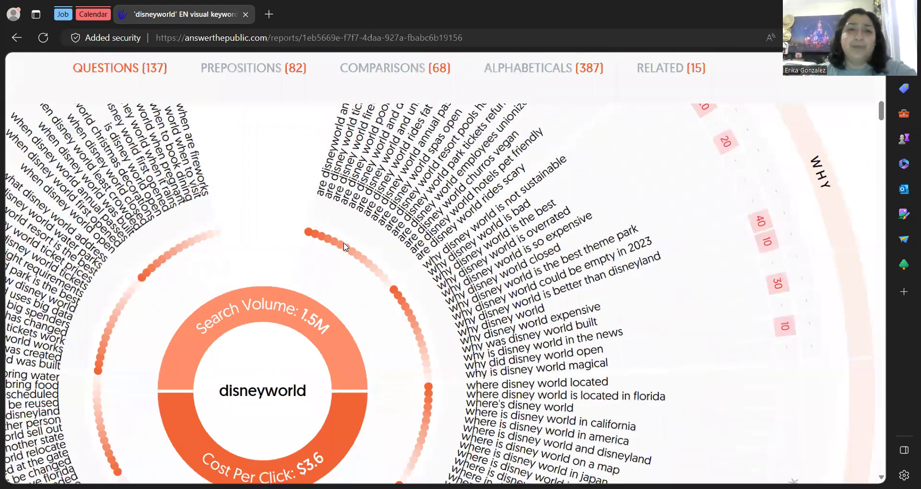
scroll(8, 147, "down", 5)
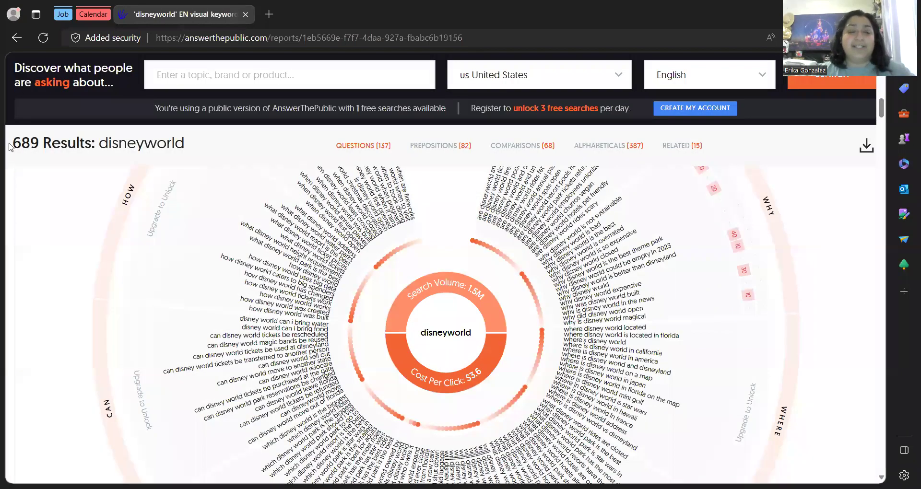
Highlight the results count in the disneyworld report heading
double_click(29, 144)
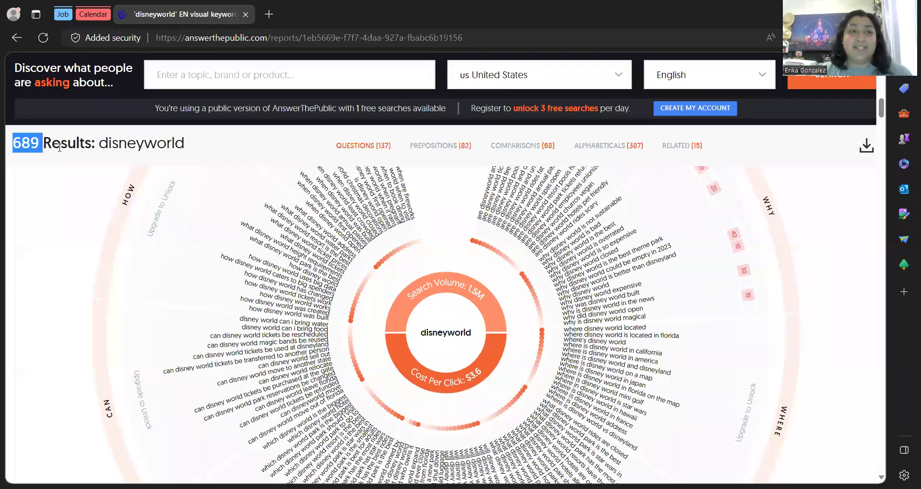
left_click(90, 150, "shift")
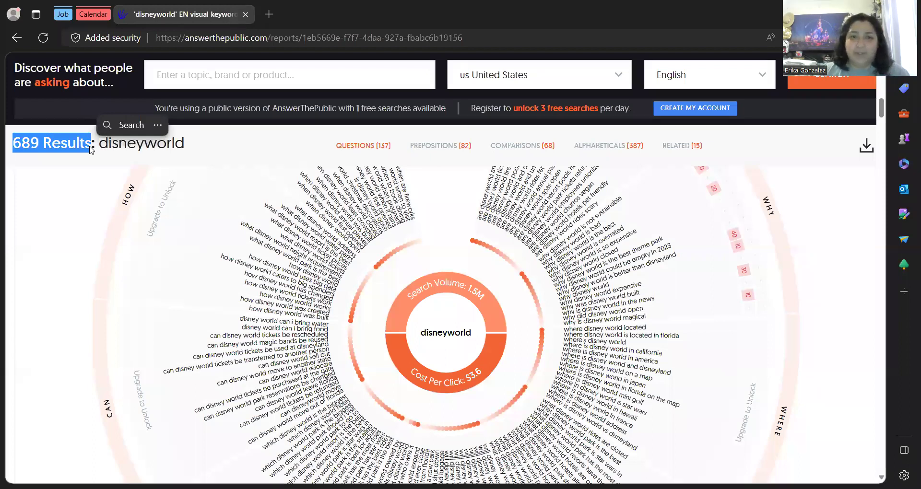
left_click(111, 126)
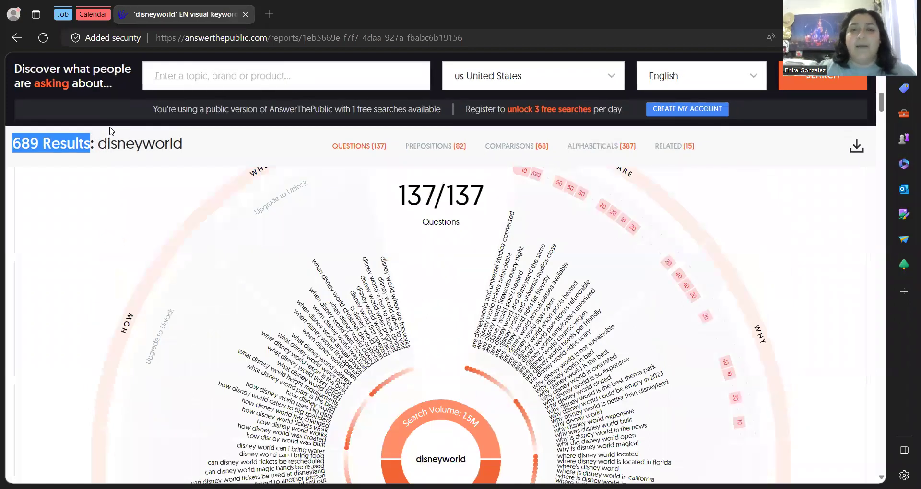
Open the Google results for the wheel question "what disney world parks are there" and dismiss the location request
scroll(668, 273, "down", 2)
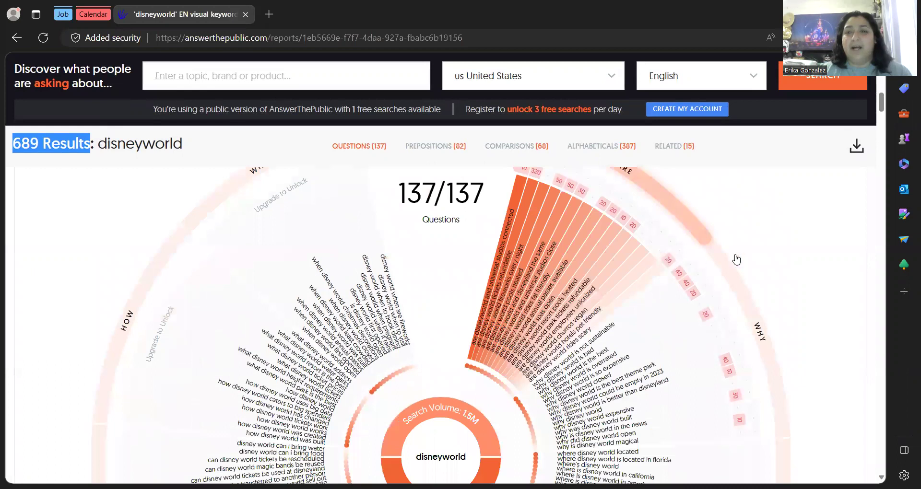
scroll(787, 255, "down", 3)
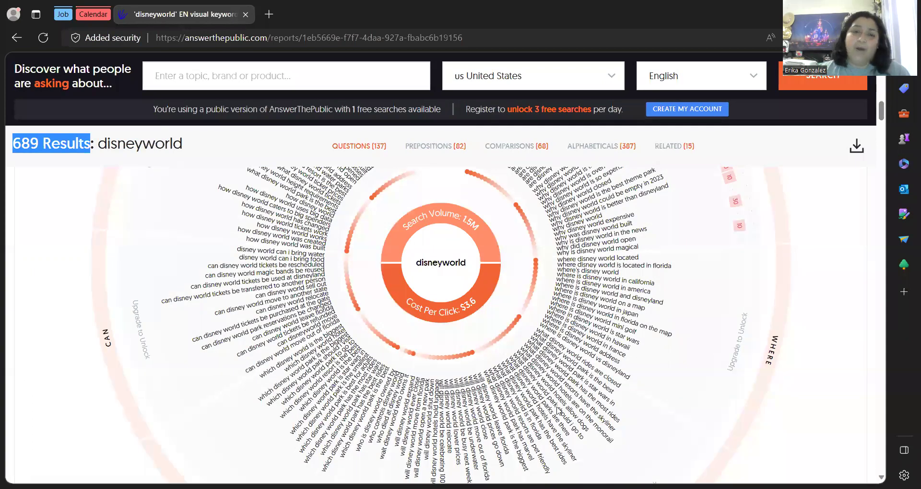
scroll(449, 412, "down", 4)
scroll(223, 331, "up", 3)
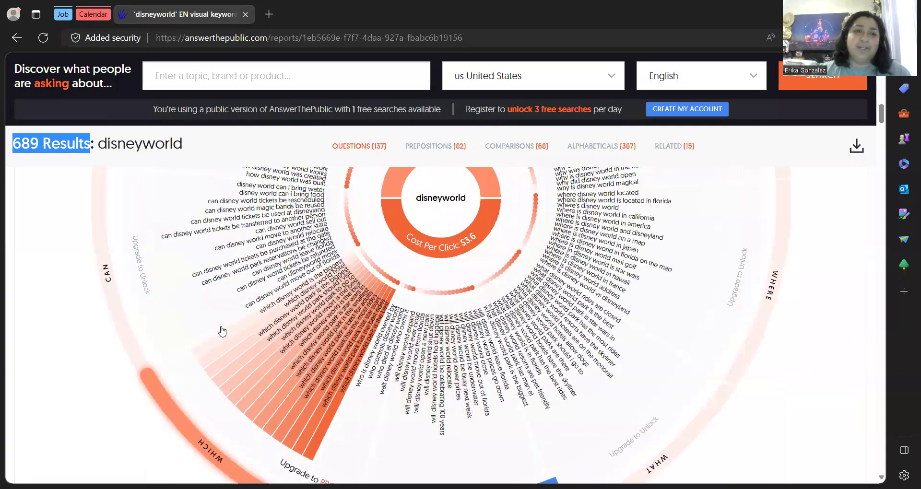
scroll(118, 302, "up", 3)
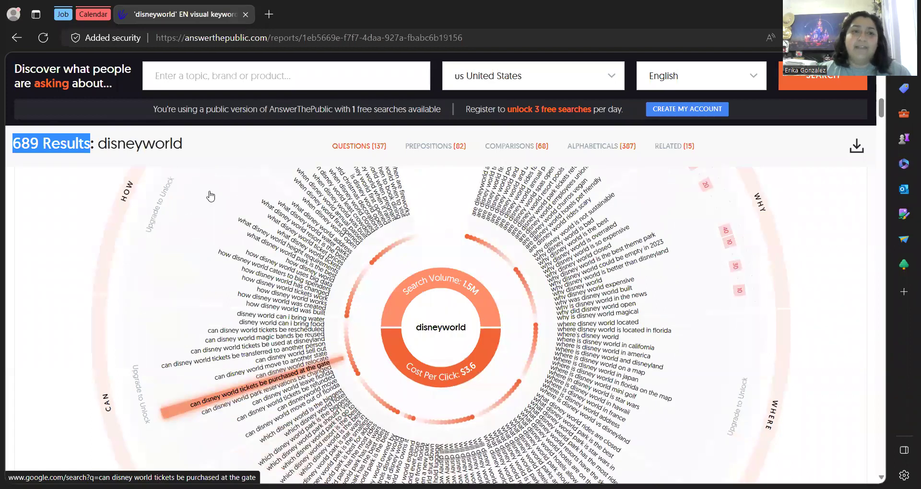
scroll(606, 298, "down", 3)
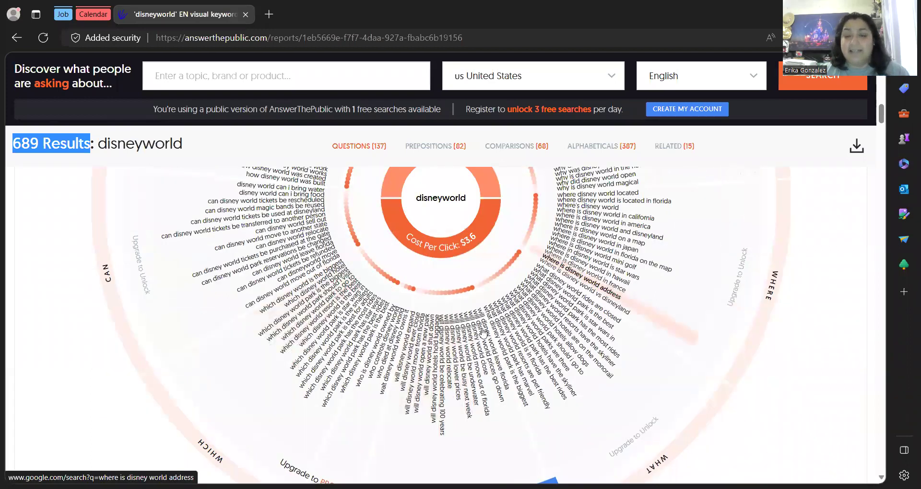
left_click(542, 342)
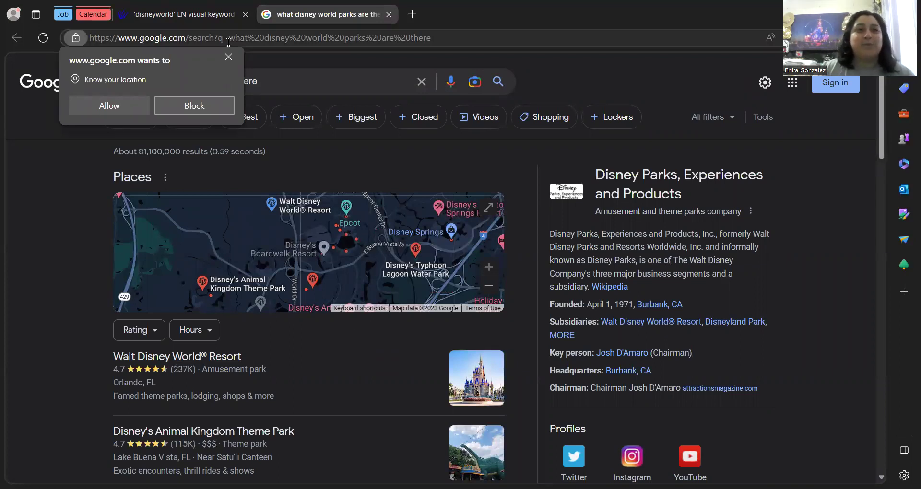
left_click(228, 57)
From the report's wheel, open the Google results for "are disneyworld and universal studios connected" and close the earlier parks search
left_click(210, 5)
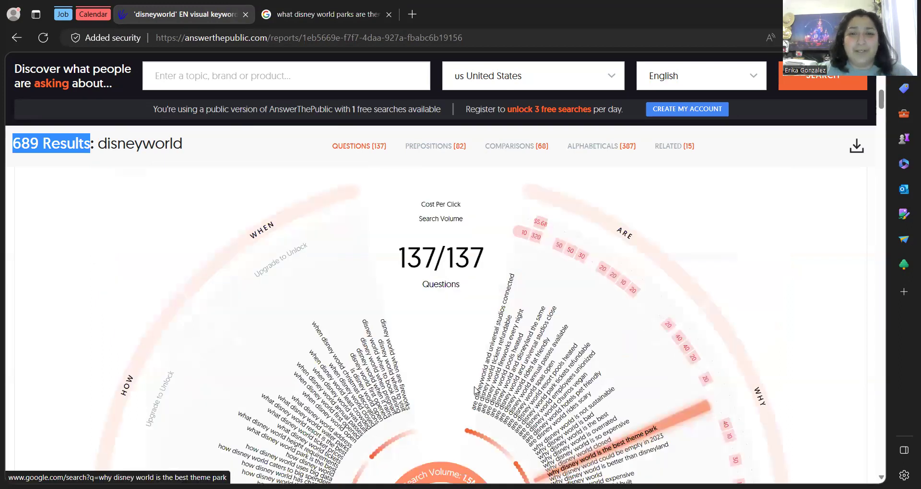
left_click(476, 391)
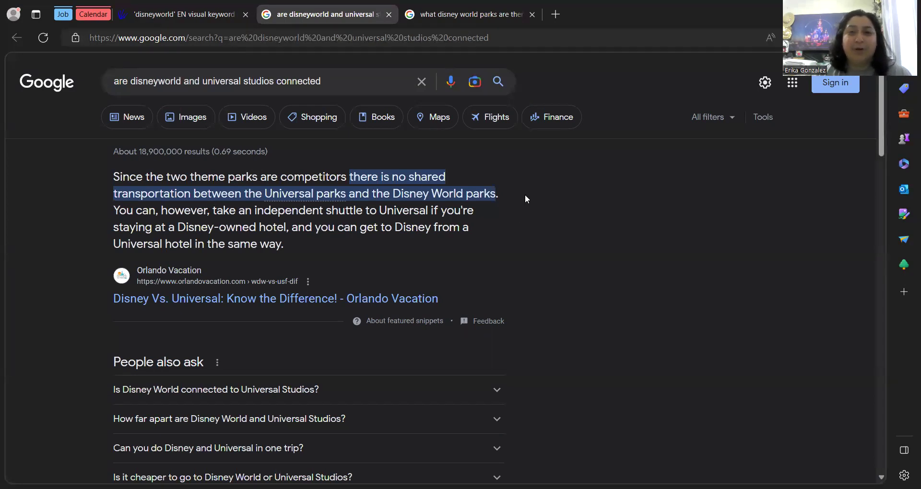
left_click(532, 15)
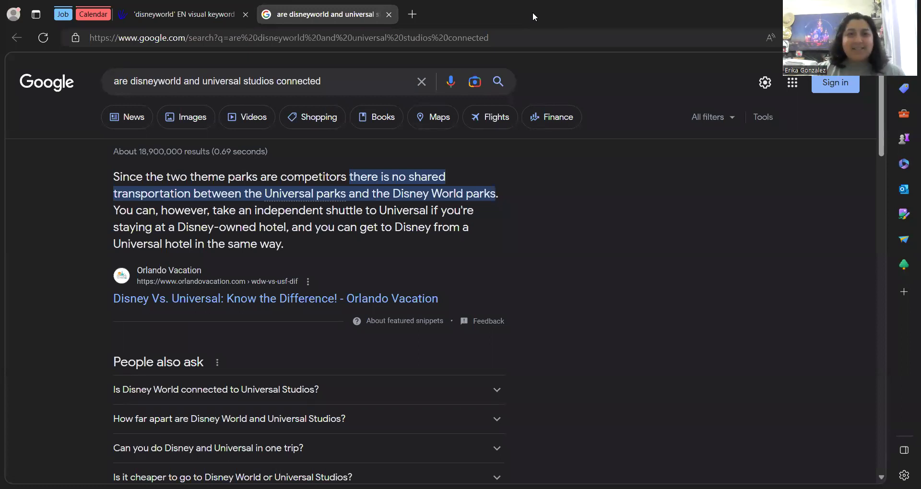
Return to the disneyworld report and look through its Prepositions, Comparisons and Alphabeticals sections
left_click(220, 5)
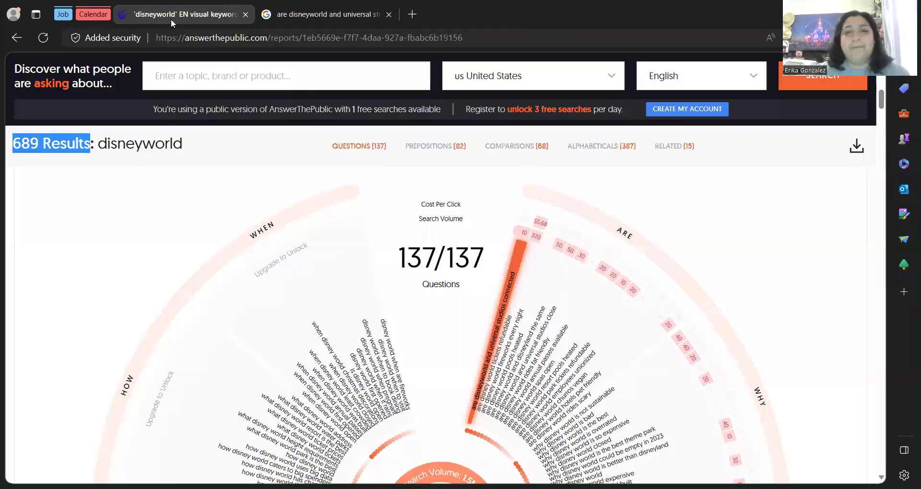
scroll(460, 273, "up", 2)
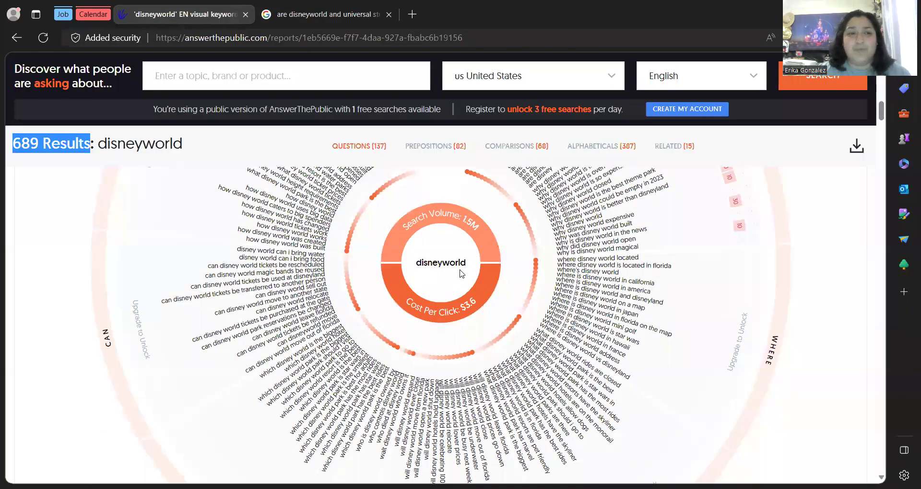
scroll(459, 273, "down", 10)
scroll(460, 271, "up", 4)
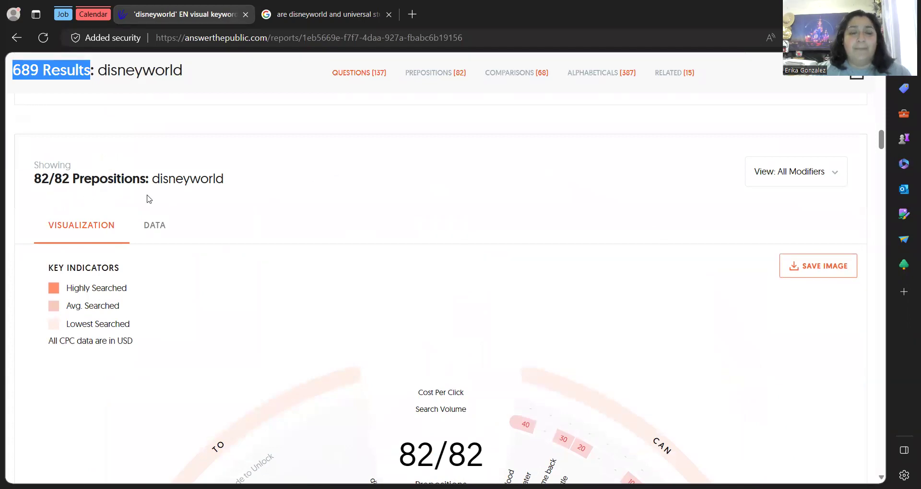
scroll(152, 204, "down", 10)
scroll(152, 204, "down", 5)
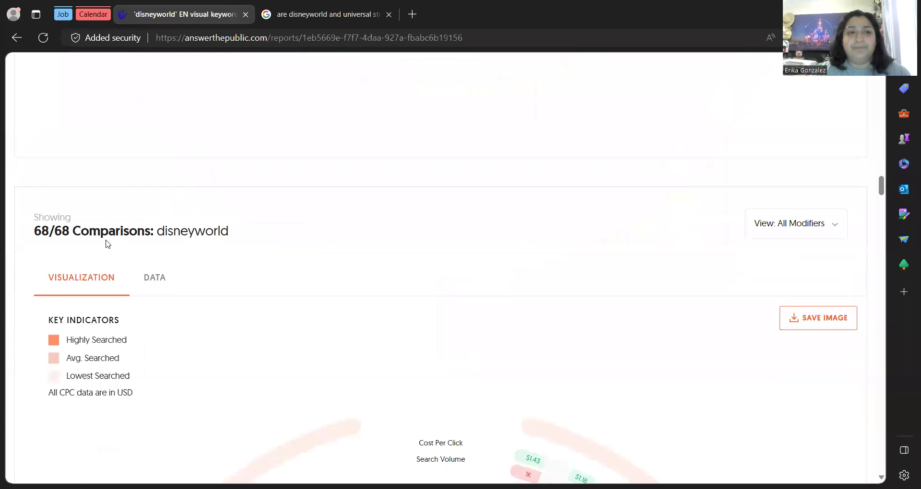
scroll(130, 236, "down", 7)
scroll(133, 237, "down", 15)
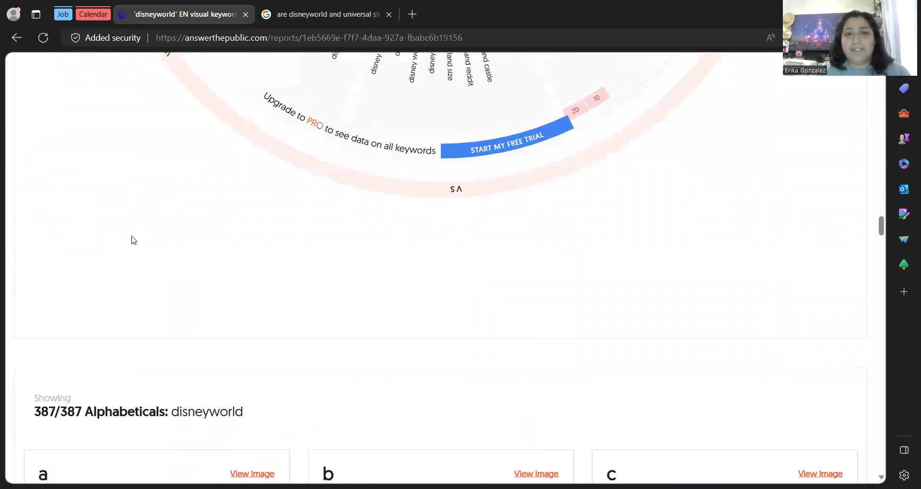
scroll(447, 376, "down", 1)
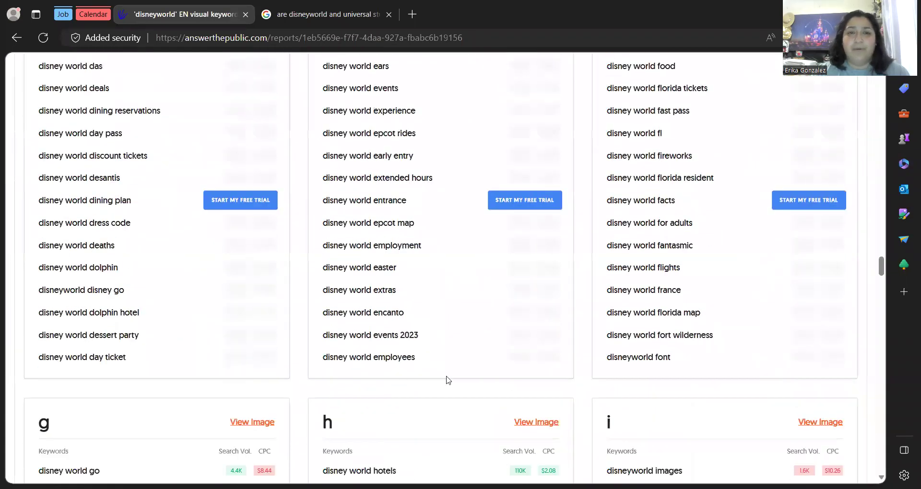
Go back to the report's Questions section, view its wheel and clear the highlight on the results count
left_click_drag(881, 268, 883, 86)
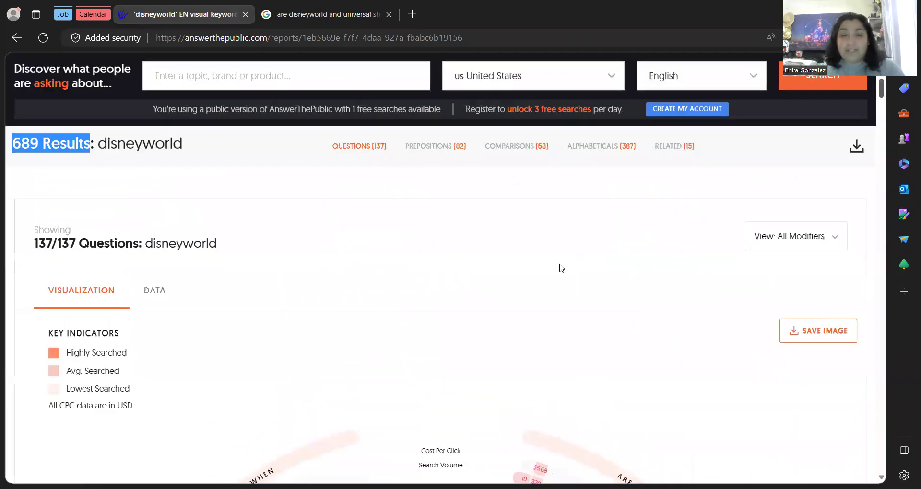
scroll(560, 268, "up", 4)
scroll(559, 268, "down", 9)
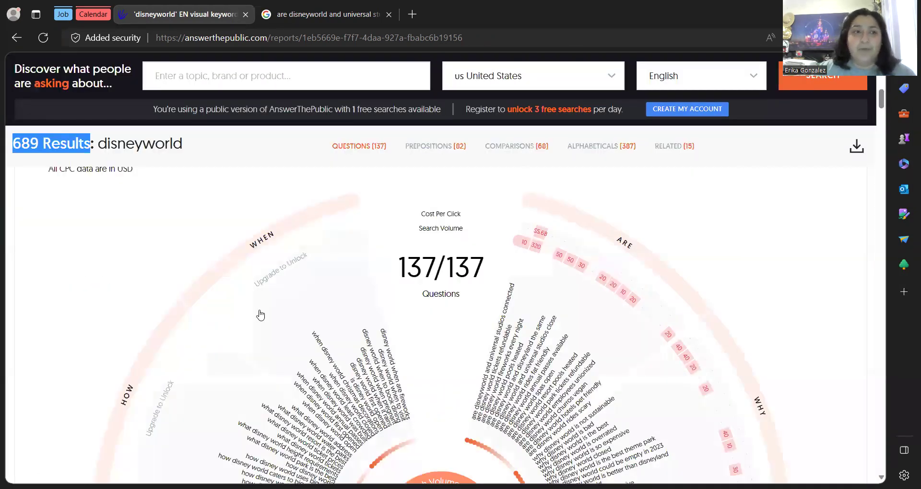
left_click(67, 211)
scroll(68, 219, "up", 4)
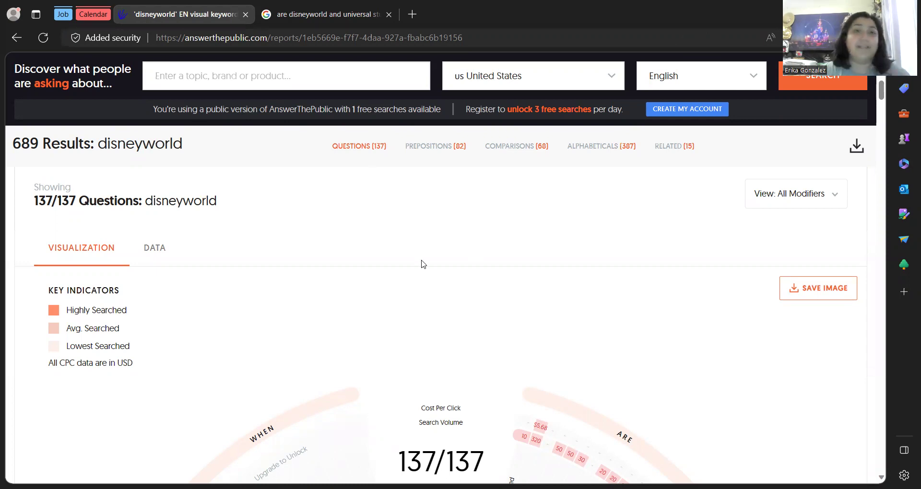
Try to export the report data and save the Questions wheel image, dismissing both registration prompts
left_click(854, 152)
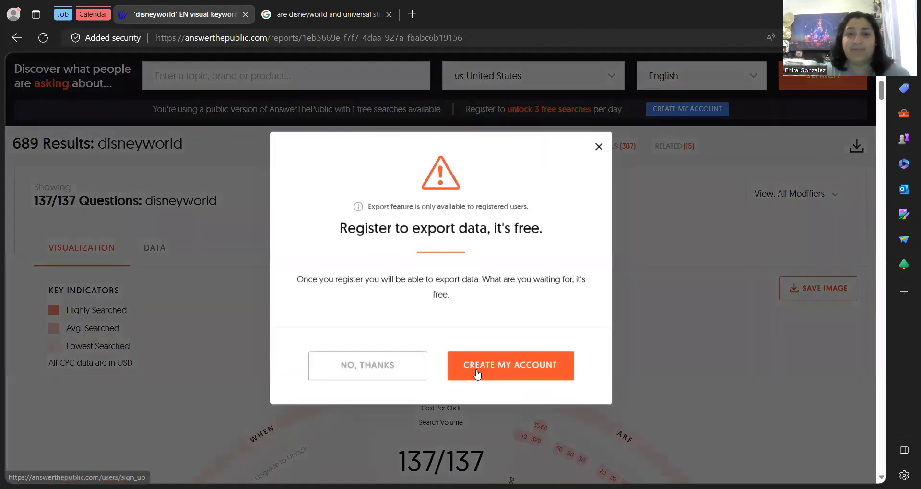
left_click(599, 147)
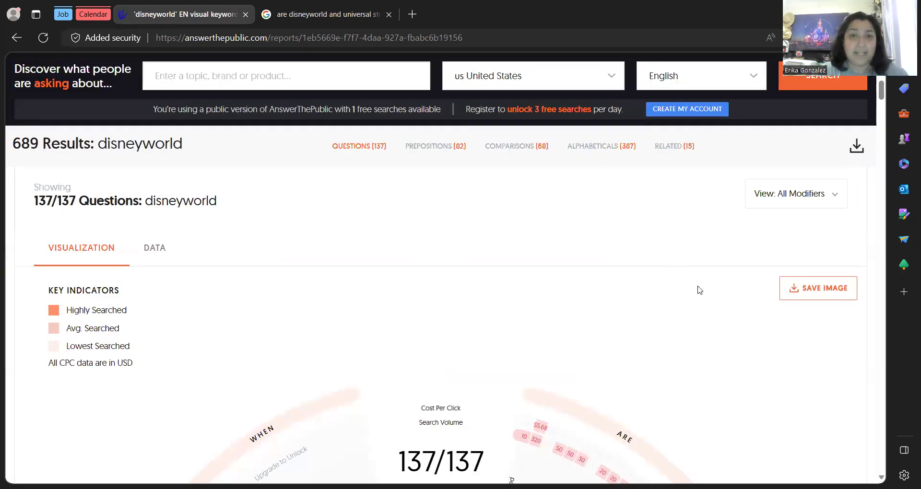
left_click(834, 288)
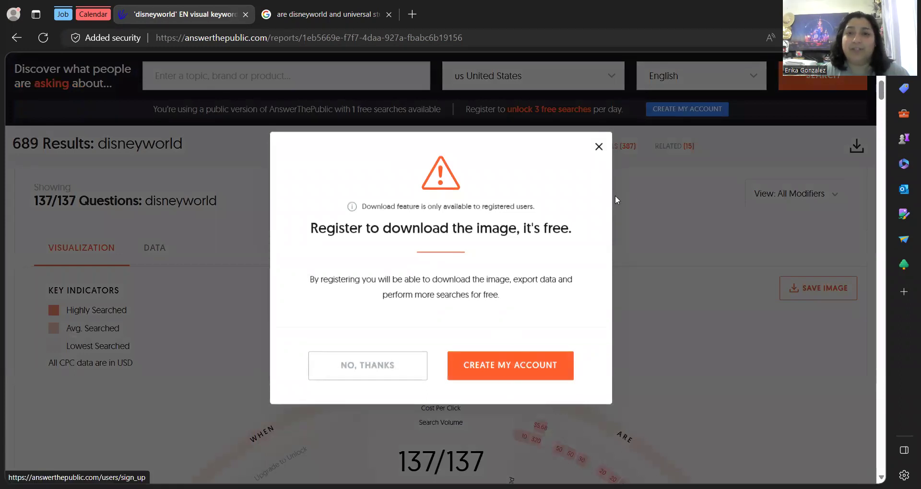
left_click(599, 147)
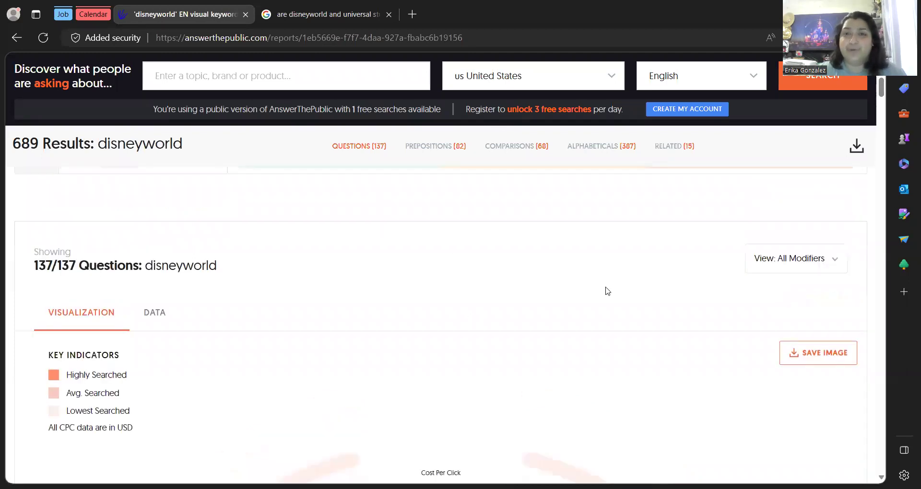
Review the report's search volume and cost-per-click ranges and the Questions wheel's keywords, highlighting the shown-questions count
scroll(604, 288, "up", 5)
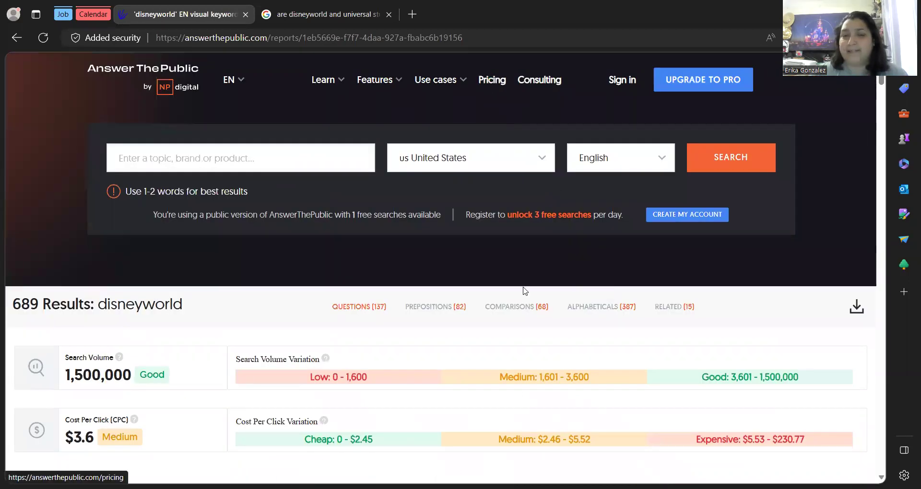
scroll(545, 426, "down", 8)
scroll(546, 426, "down", 1)
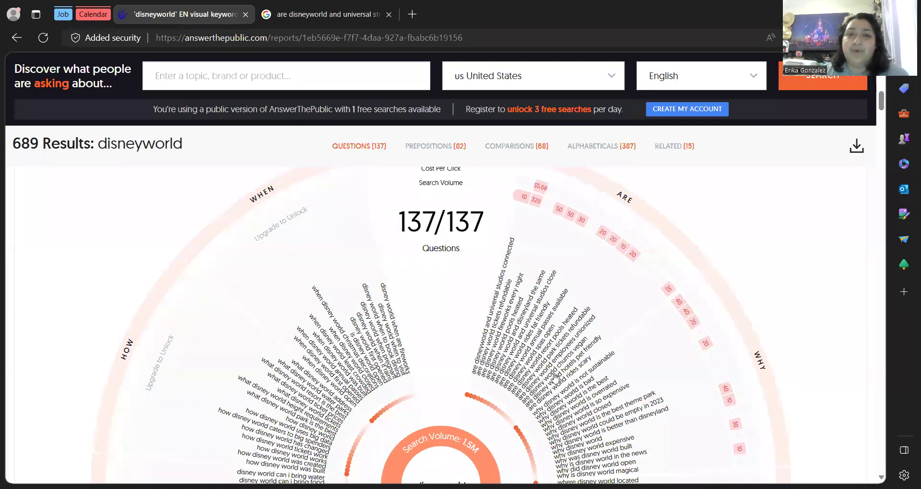
left_click_drag(402, 217, 435, 218)
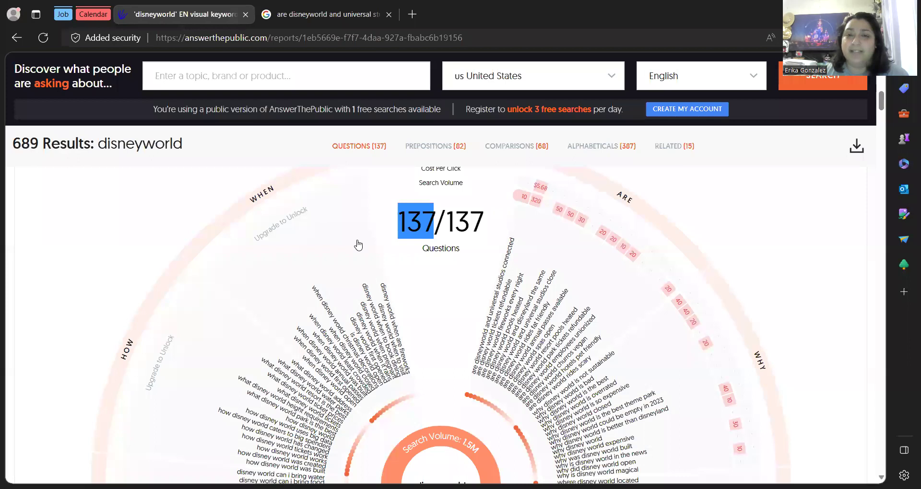
scroll(500, 284, "down", 1)
scroll(499, 284, "down", 1)
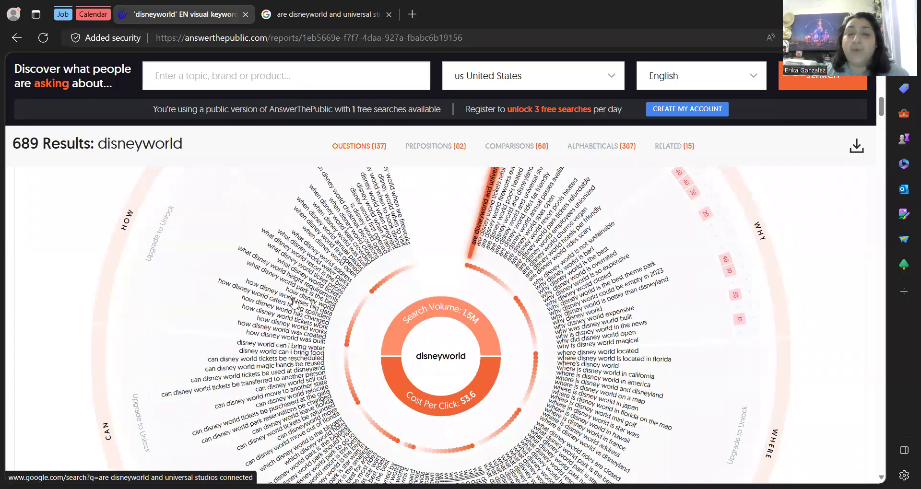
scroll(294, 302, "down", 2)
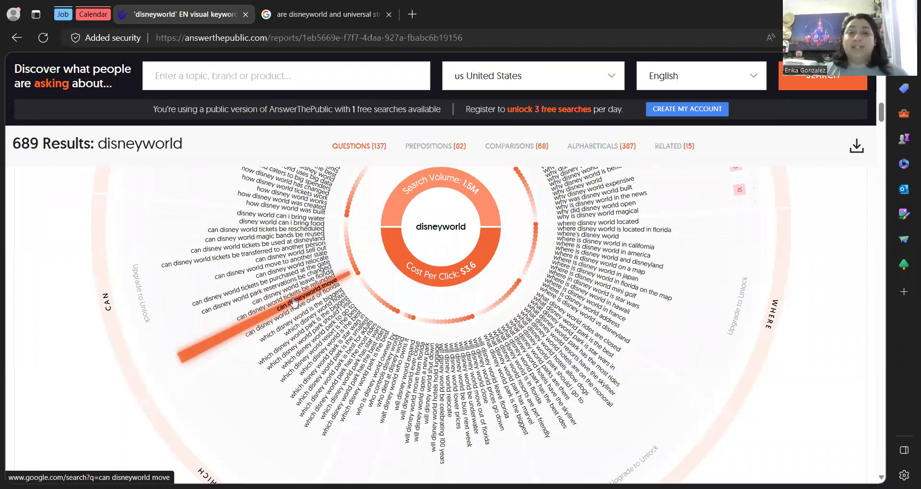
left_click(194, 74)
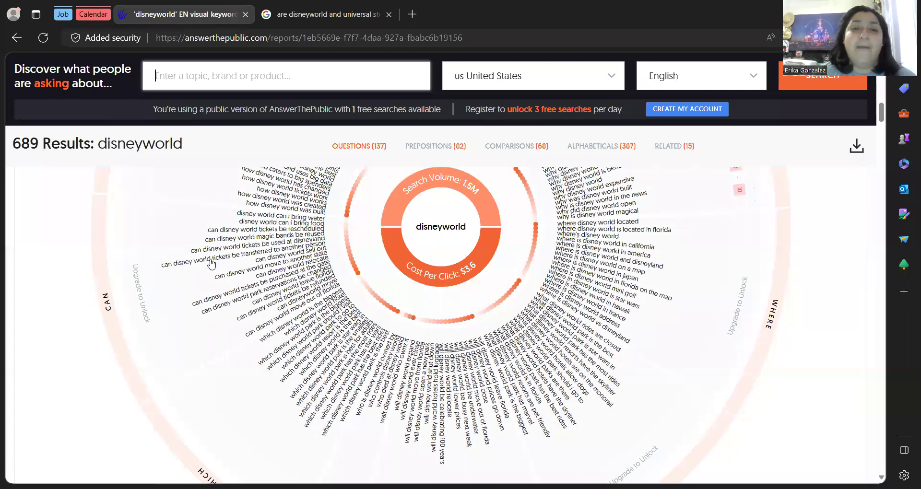
scroll(375, 107, "up", 3)
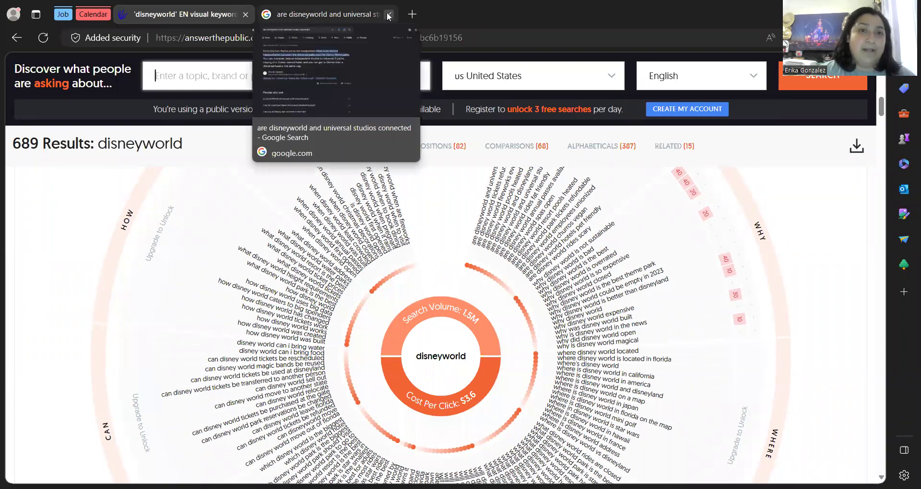
Close the disneyworld report and search Google for "chatgpt"
left_click(246, 15)
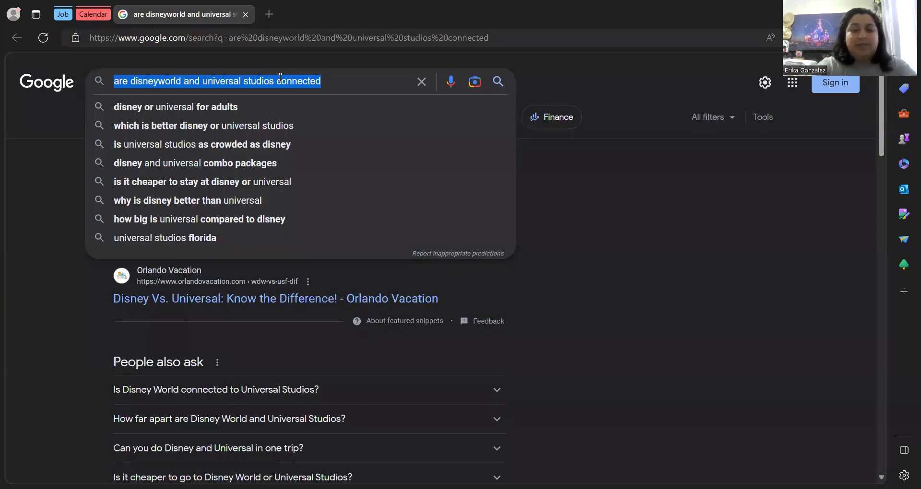
type("chatgpt")
key("Return")
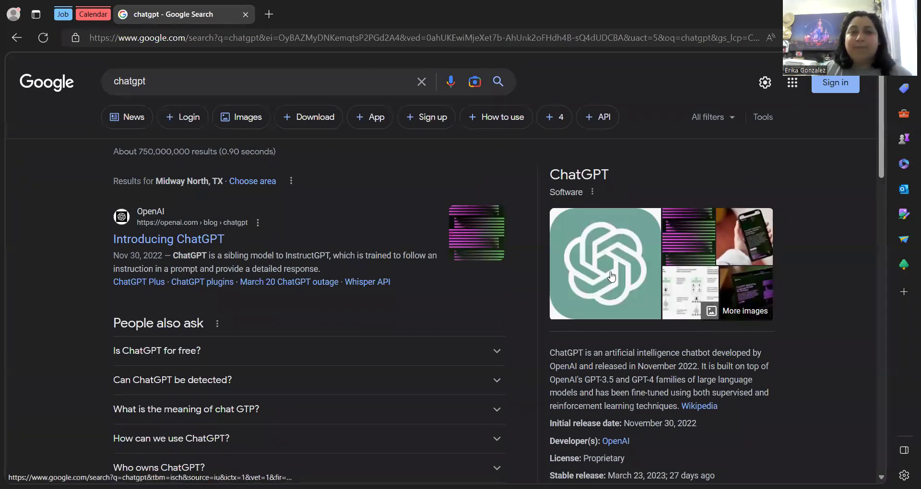
Open OpenAI's "Introducing ChatGPT" page from the search results and launch ChatGPT from it
left_click(565, 253)
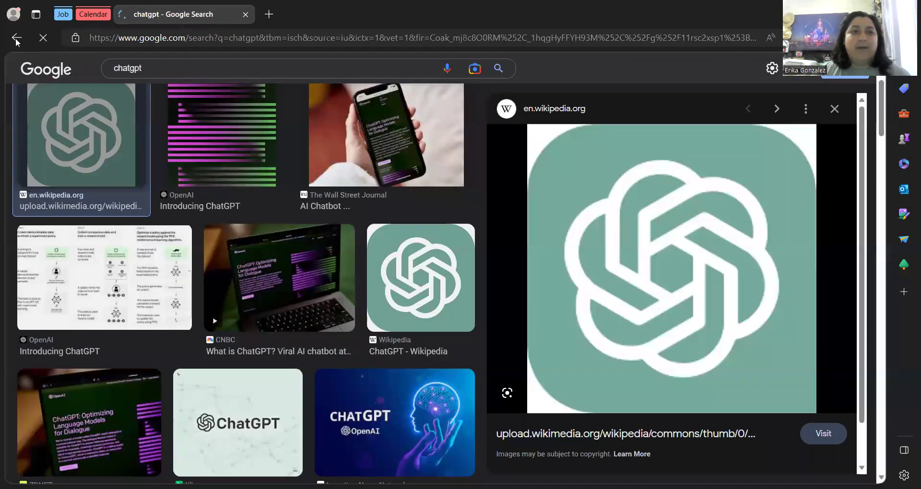
key("alt+Left")
left_click(166, 241)
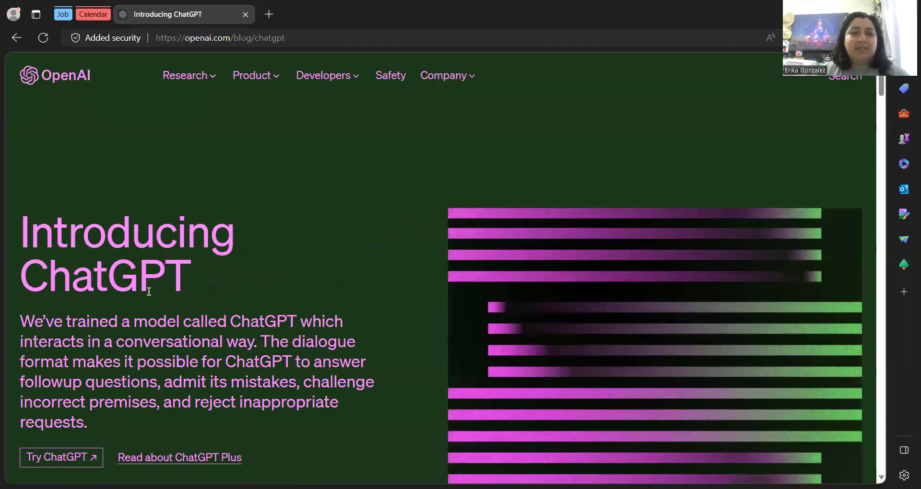
scroll(156, 288, "down", 4)
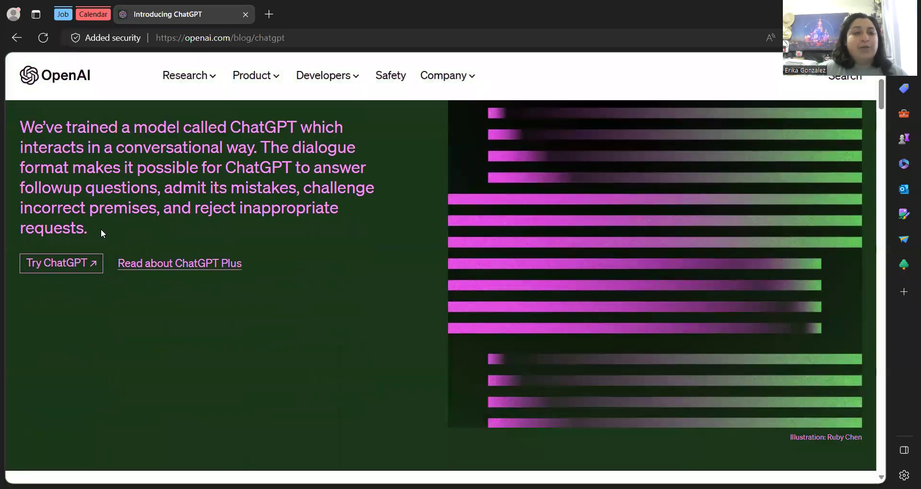
left_click(56, 268)
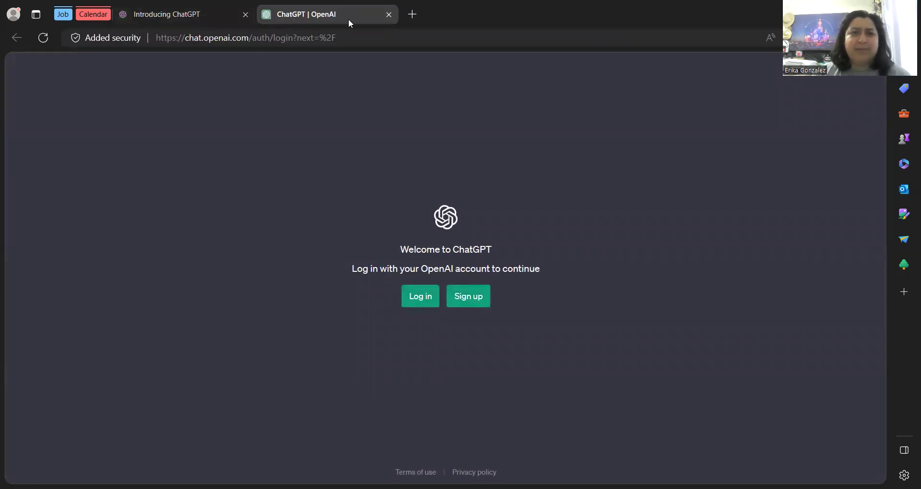
Open ChatGPT's account login form and close it without signing in
left_click(389, 15)
left_click(66, 264)
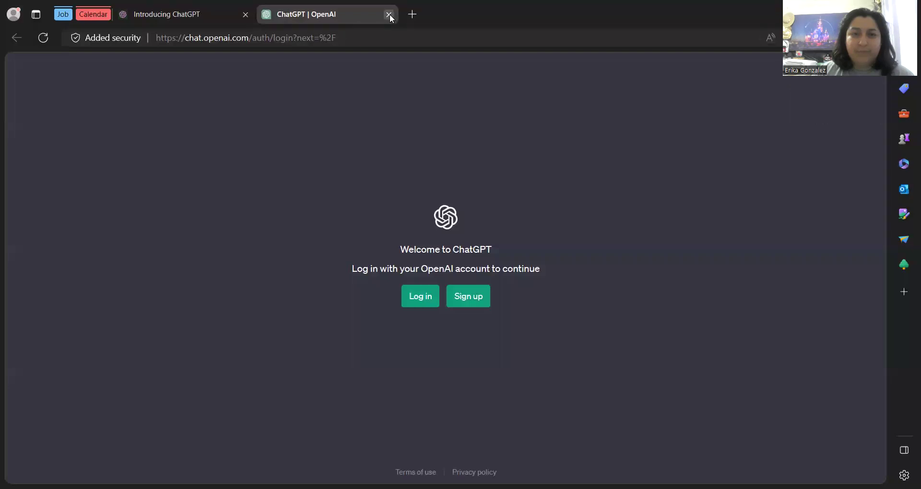
left_click(419, 301)
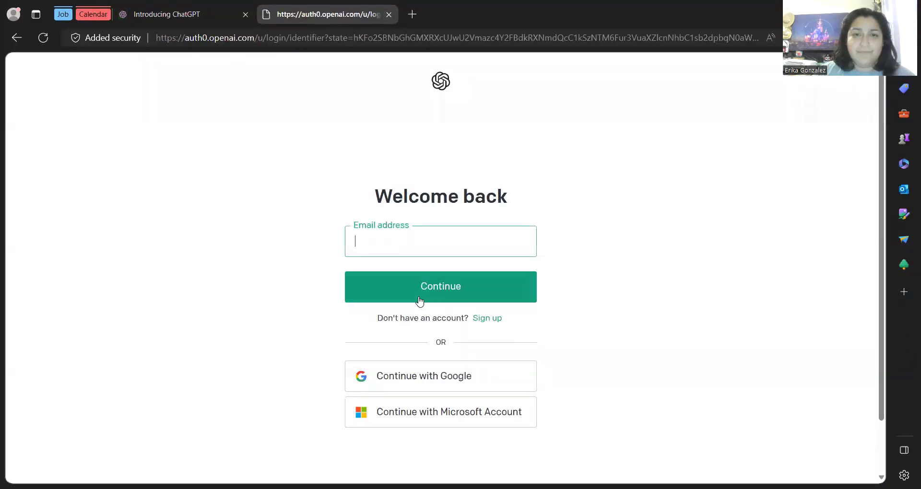
left_click(388, 14)
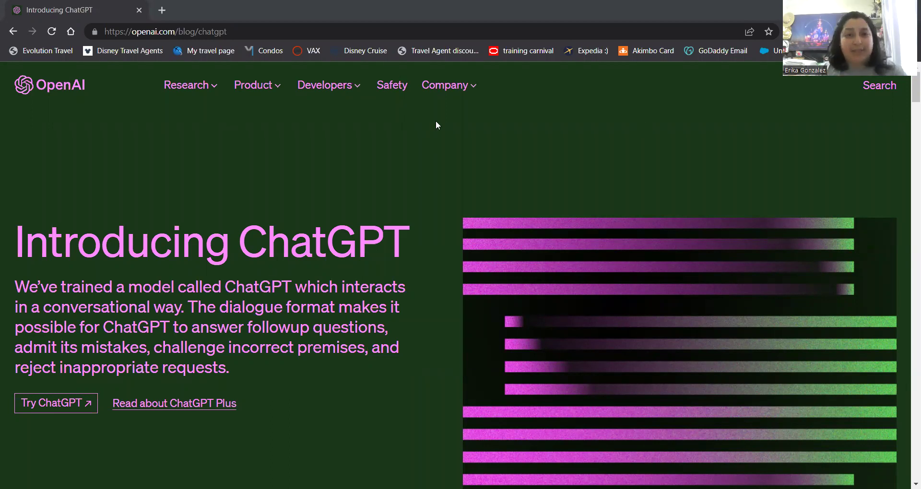
Launch ChatGPT in the signed-in browser and send the prompt "30 day content for travel agents"
left_click(95, 387)
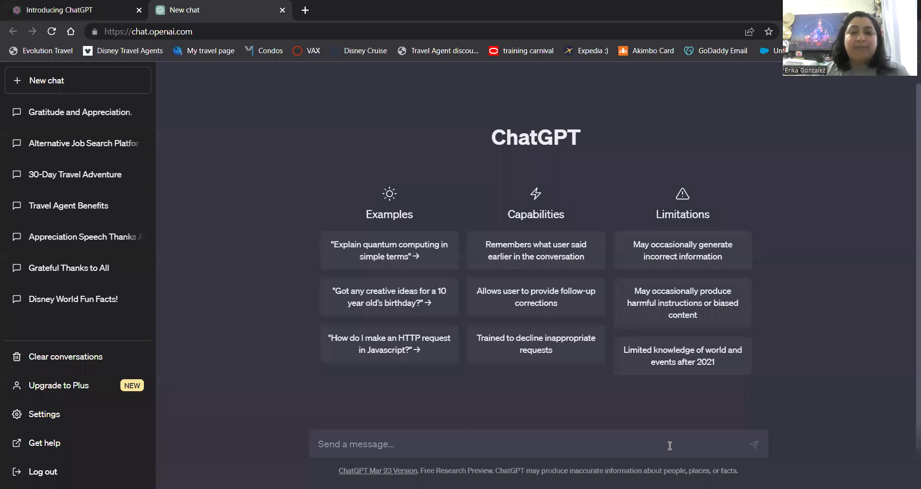
type("30 day content f")
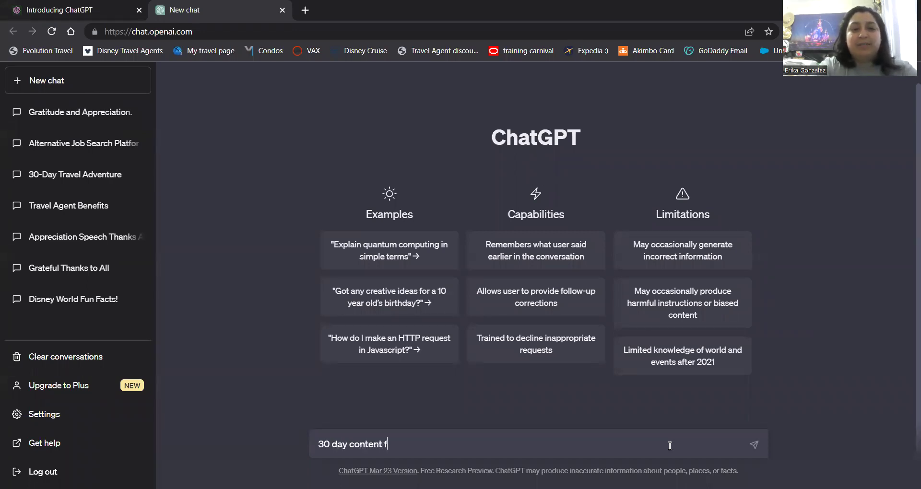
type("or travel agents")
key("Return")
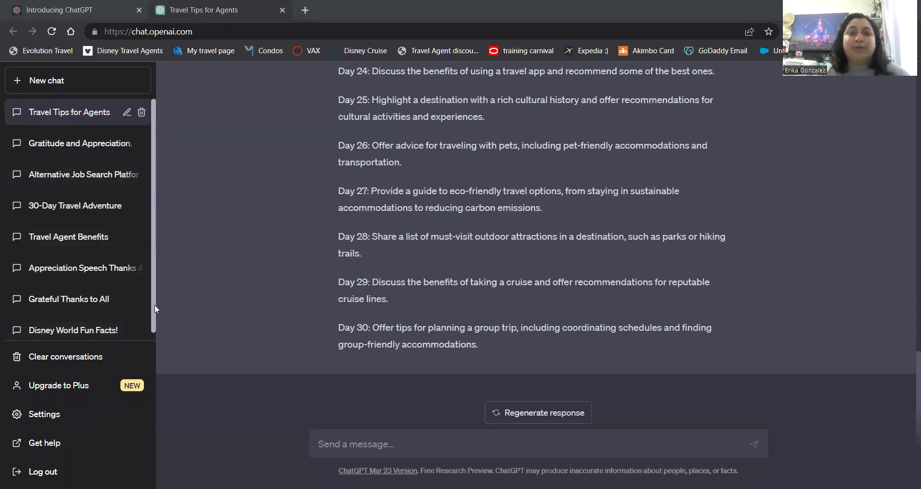
Open the saved "Disney World Fun Facts!" chat and read its list of facts from the beginning
scroll(154, 304, "down", 1)
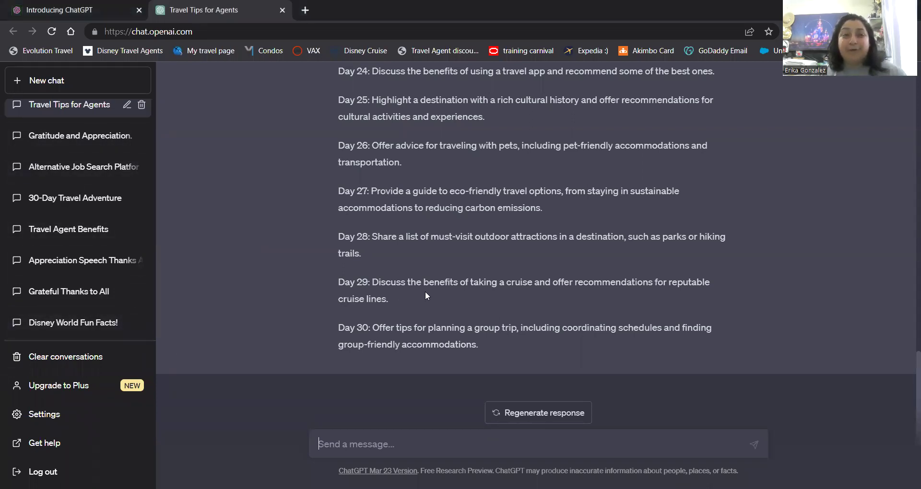
left_click(65, 324)
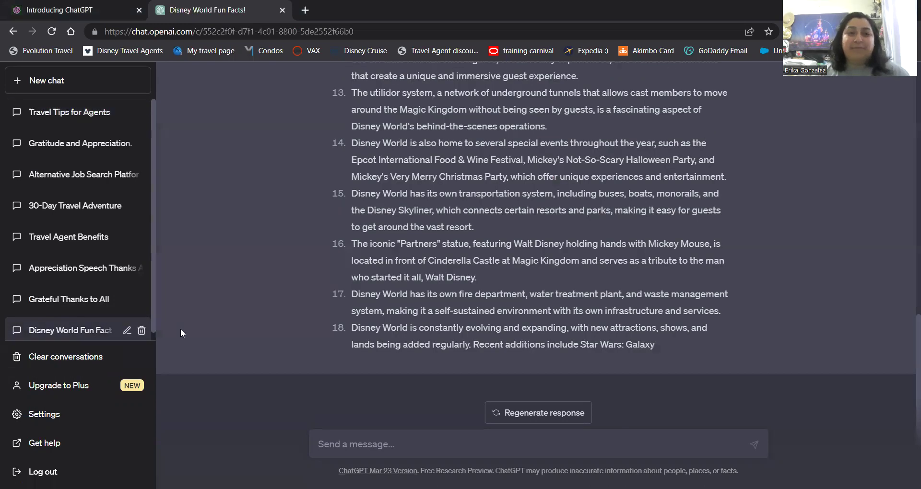
scroll(180, 329, "up", 15)
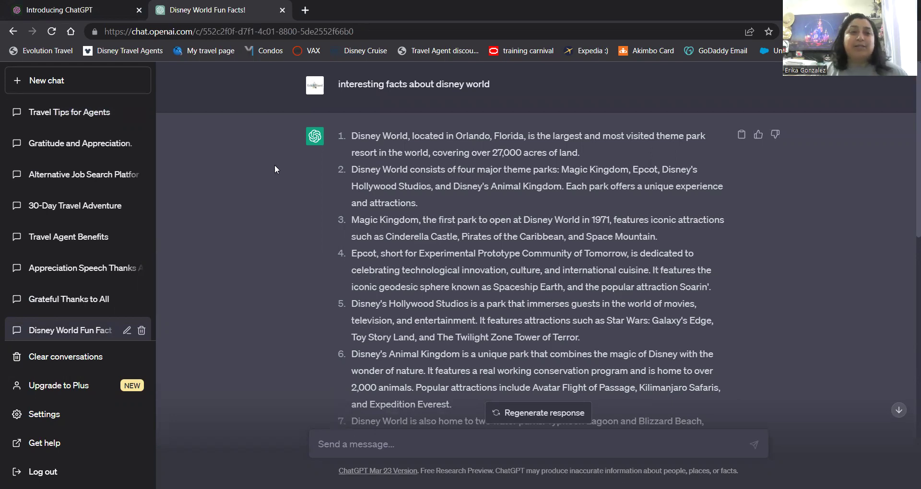
Open the saved "Travel Agent Benefits" chat and read its reasons to use a travel agent from the beginning
left_click(61, 244)
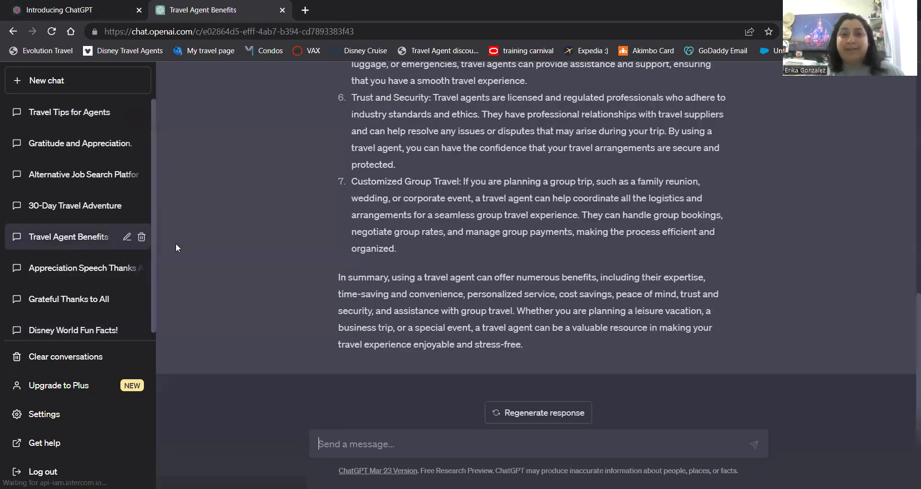
scroll(317, 284, "up", 10)
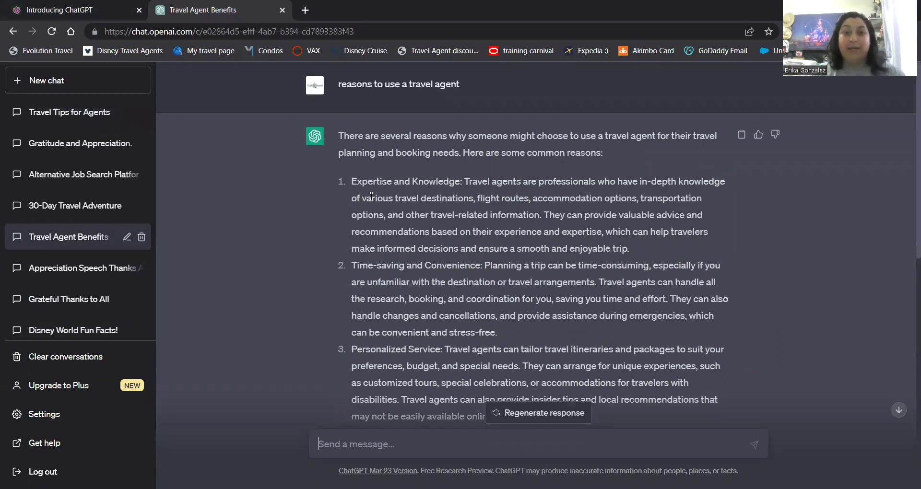
scroll(372, 196, "down", 1)
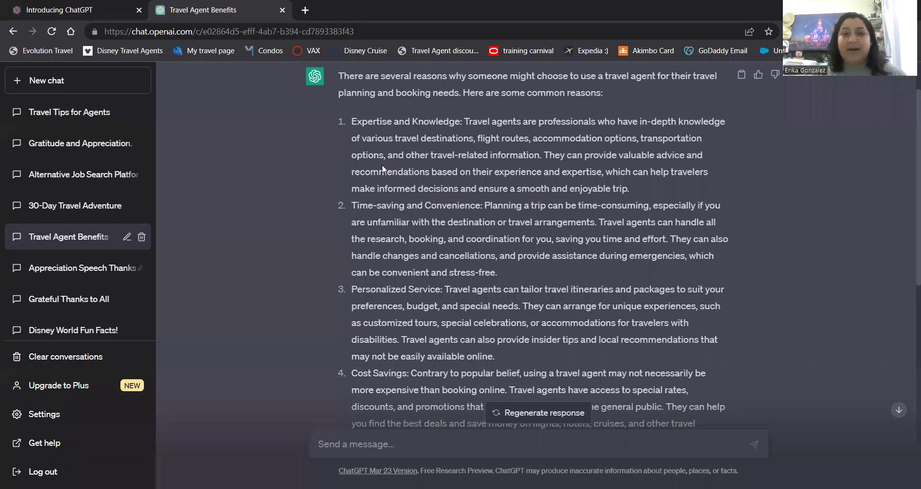
scroll(383, 168, "down", 1)
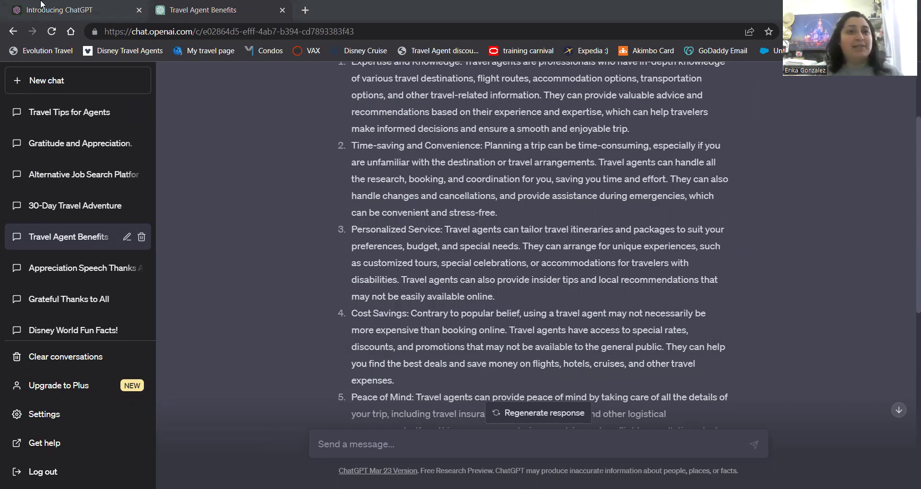
View the "Introducing ChatGPT" page briefly, then return to the "Travel Agent Benefits" chat and look through its answer to the closing summary
left_click(67, 10)
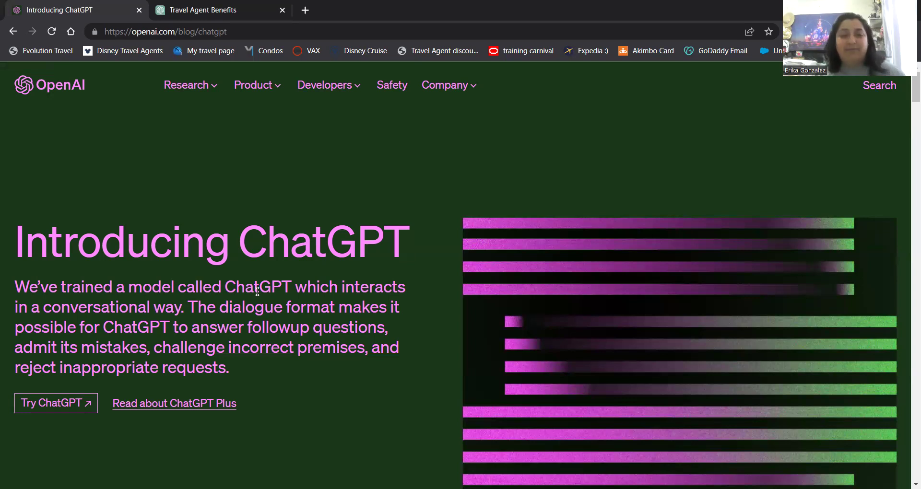
left_click(266, 10)
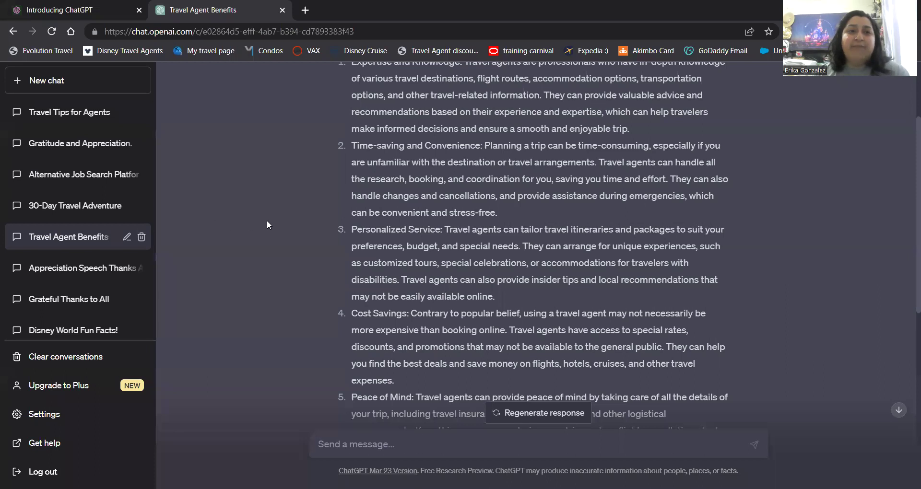
scroll(267, 221, "up", 3)
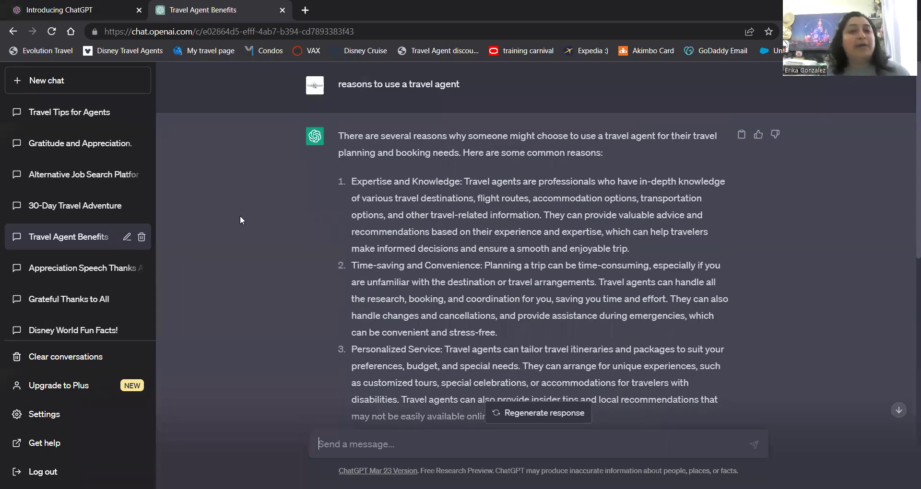
scroll(304, 285, "down", 10)
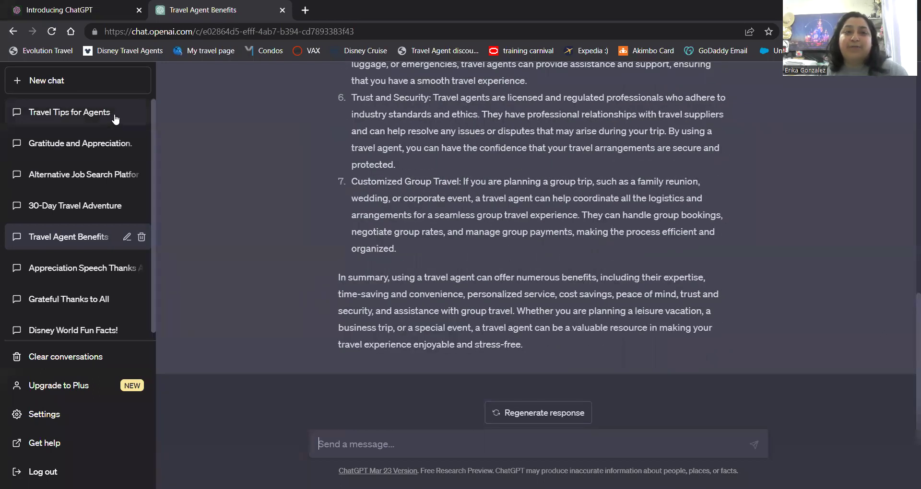
Open the saved "Travel Tips for Agents" chat and review its daily content ideas starting from Day 1
left_click(77, 120)
scroll(311, 293, "up", 3)
scroll(313, 292, "up", 15)
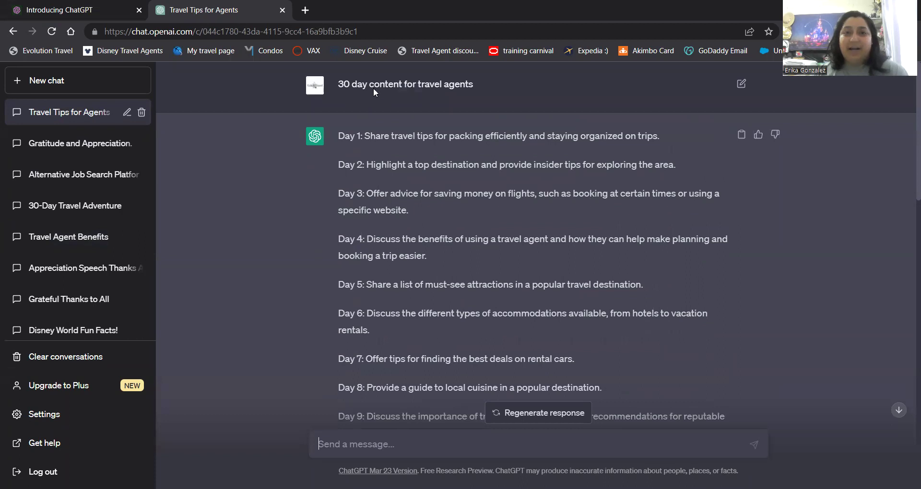
scroll(298, 384, "down", 5)
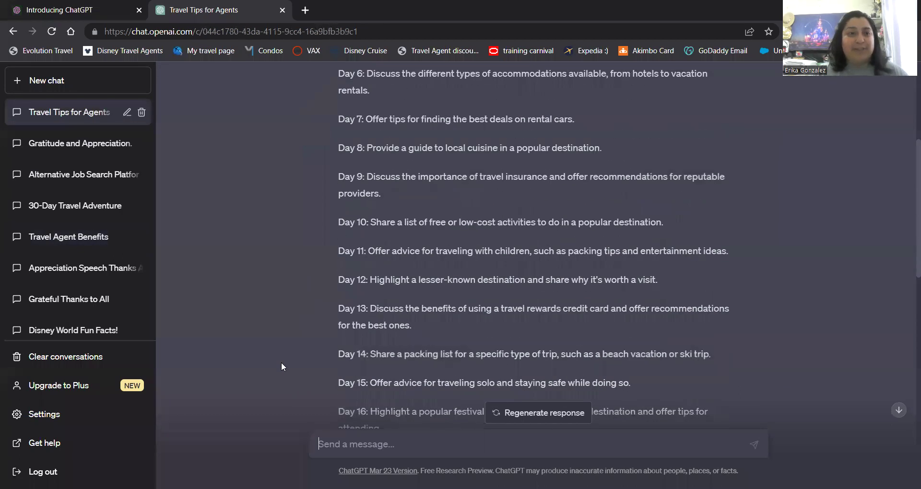
Open the saved "30-Day Travel Adventure" chat and read the beginning of its answer to "30 day travel agent content"
left_click(39, 217)
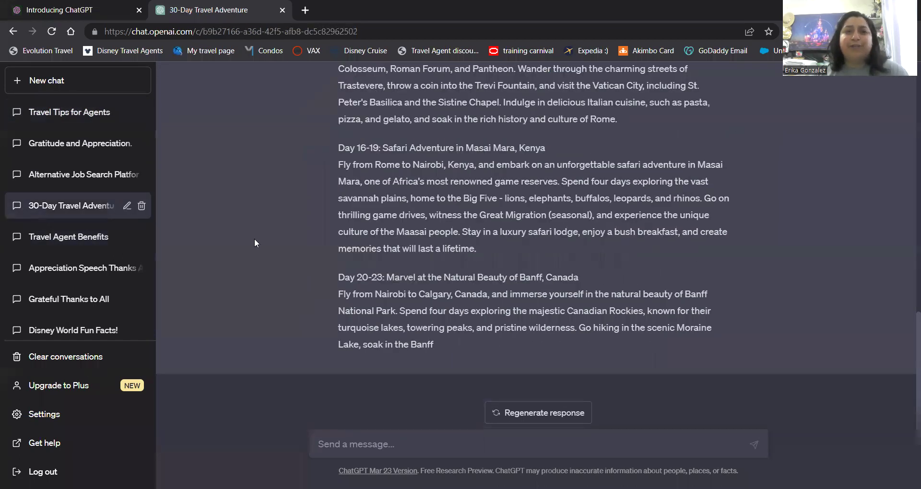
scroll(256, 242, "up", 6)
scroll(254, 238, "up", 6)
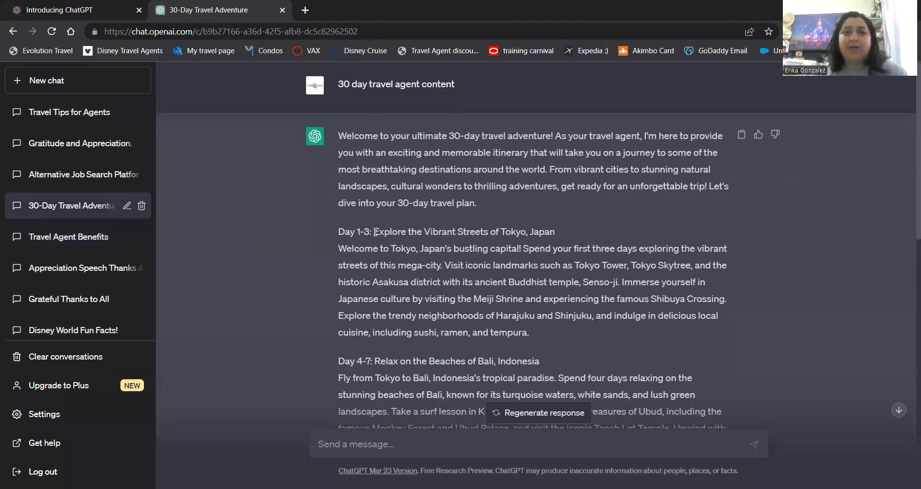
scroll(406, 269, "down", 1)
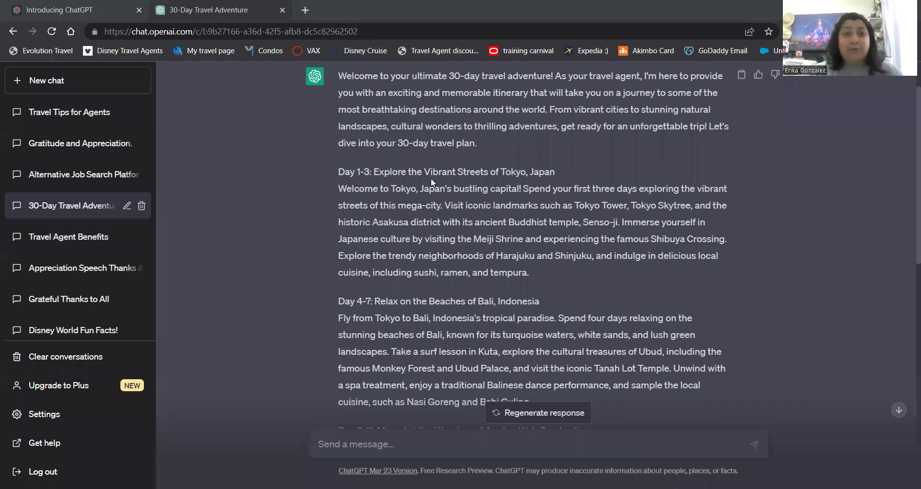
Compare the start of the "Travel Tips for Agents" list with the "30-Day Travel Adventure" chat, reading the itinerary through its Rome section
left_click(115, 120)
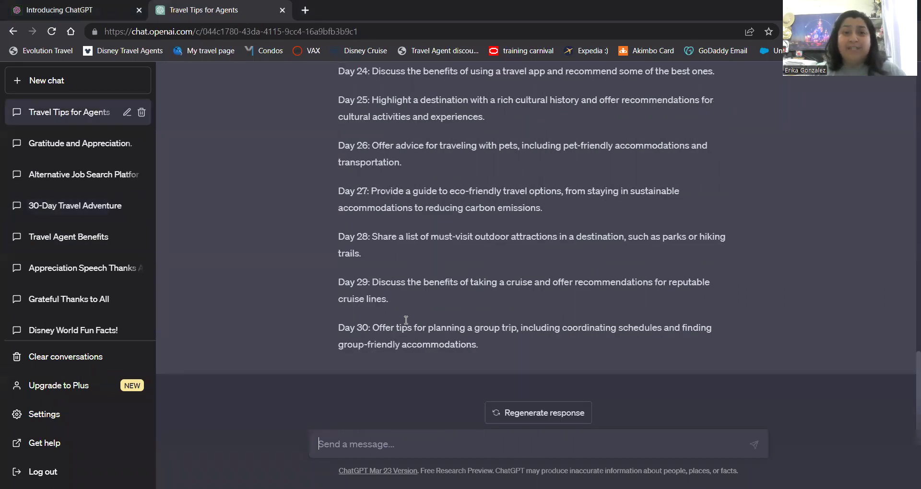
scroll(406, 320, "up", 20)
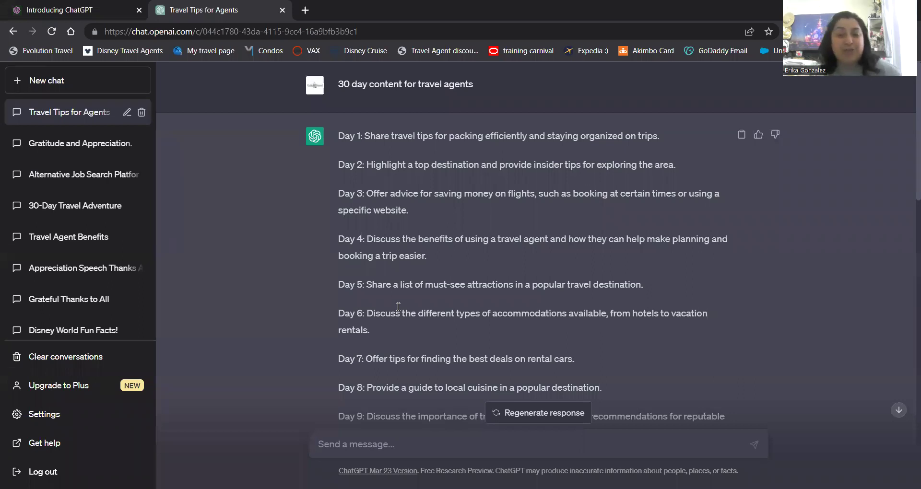
left_click(62, 213)
scroll(428, 186, "up", 15)
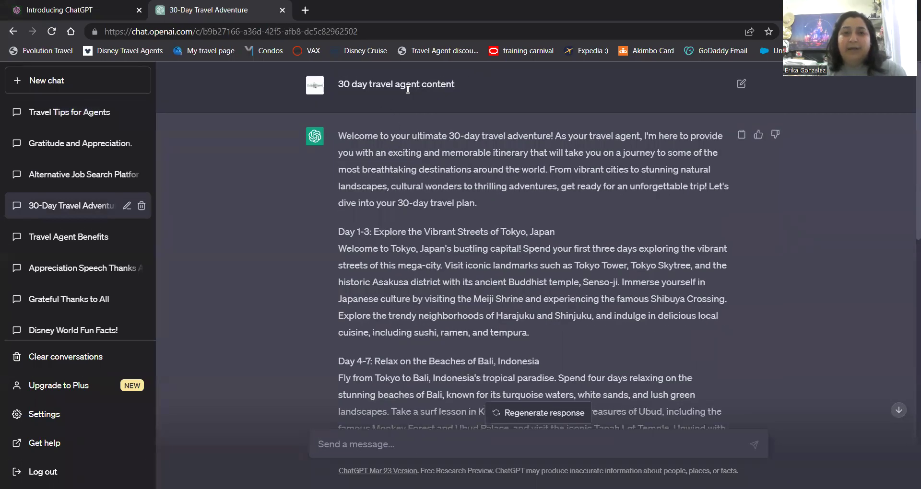
scroll(384, 200, "down", 1)
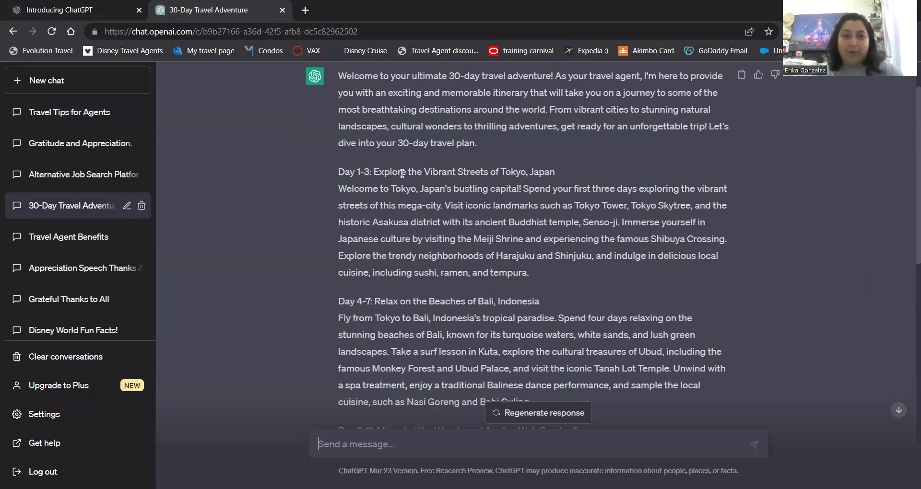
scroll(361, 172, "down", 2)
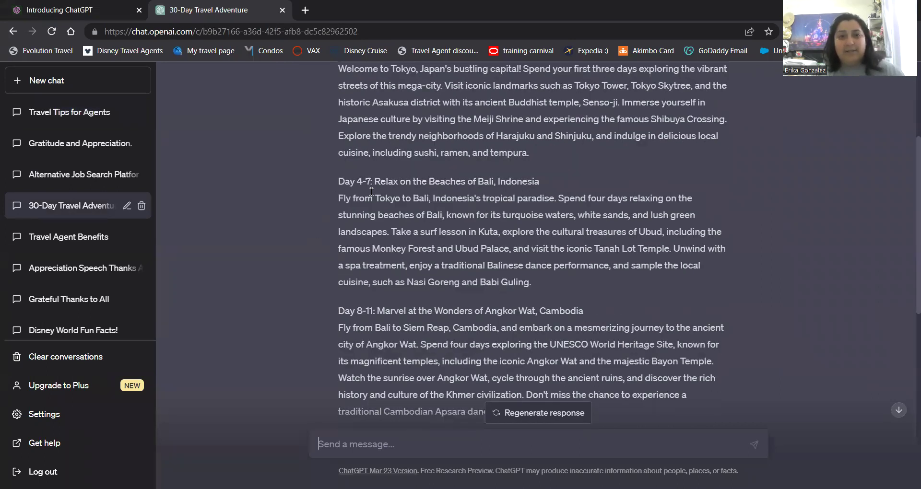
scroll(528, 194, "down", 1)
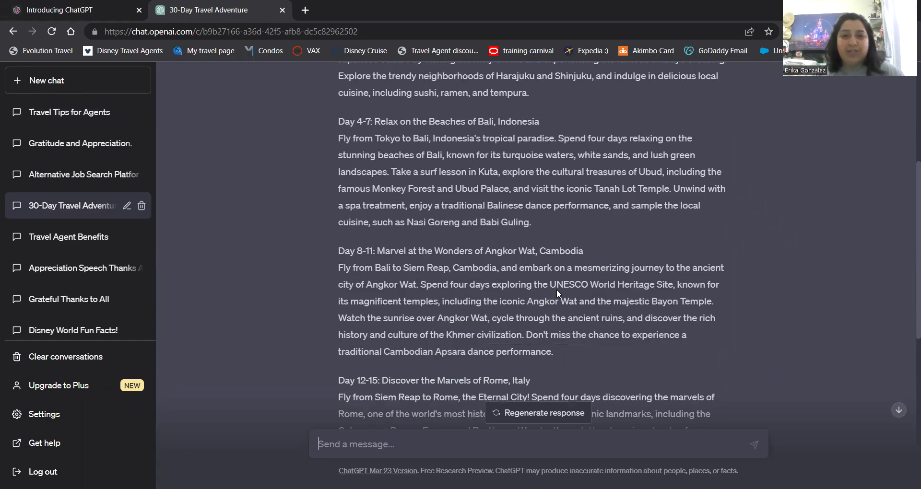
scroll(390, 270, "down", 2)
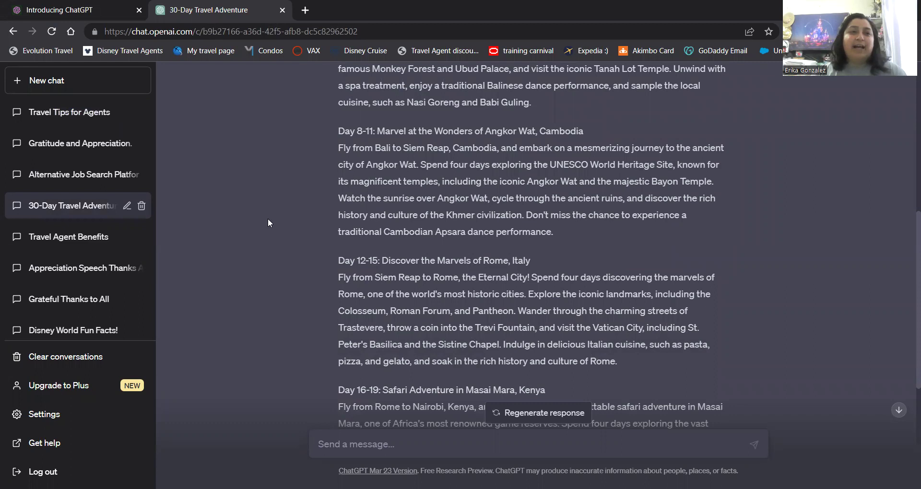
Switch between the two 30-day chats to compare their prompts, finishing at the start of "Travel Tips for Agents"
left_click(60, 112)
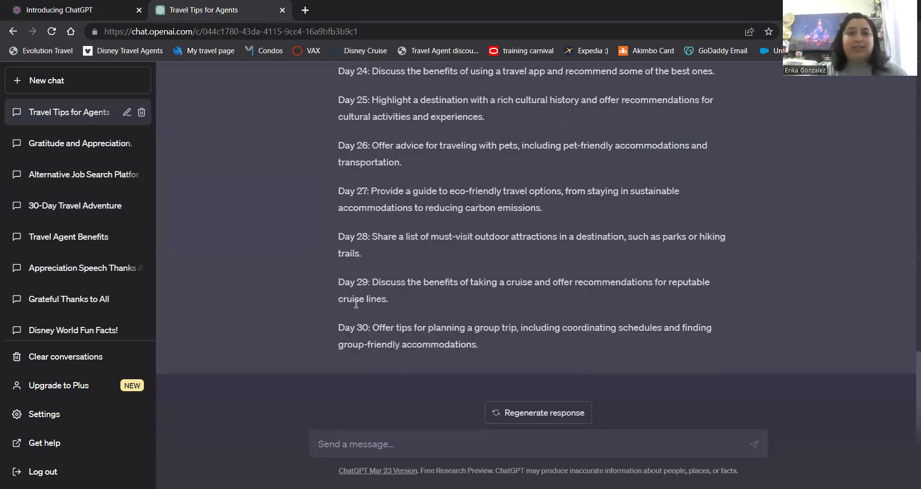
left_click(88, 206)
scroll(443, 309, "up", 8)
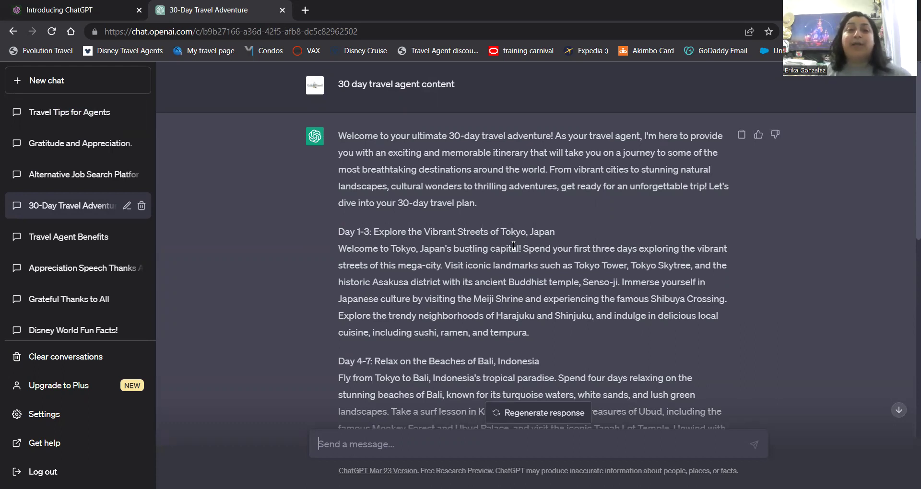
left_click(87, 113)
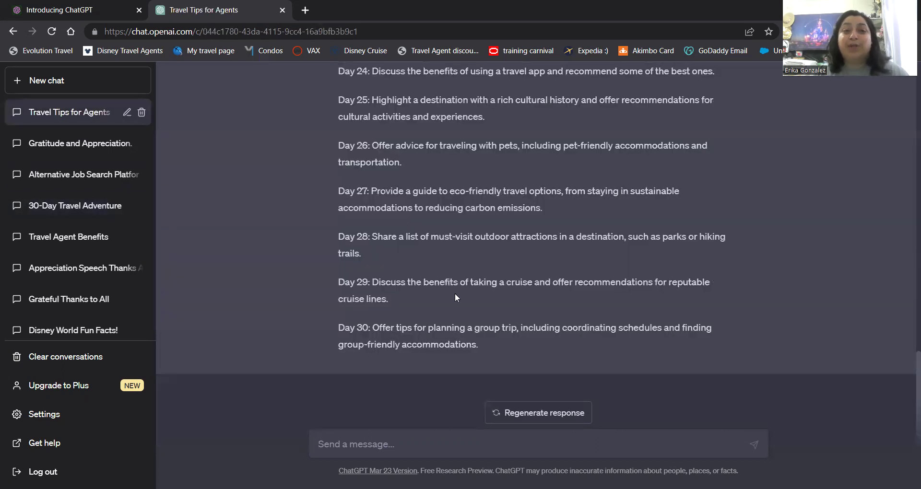
scroll(432, 378, "up", 20)
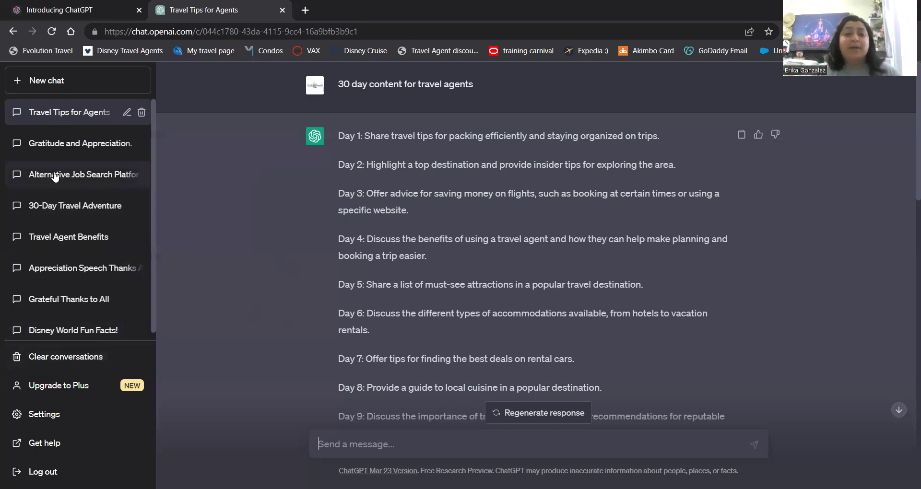
Reopen the saved "Disney World Fun Facts!" chat, look through its full list of facts and return to its beginning
left_click(61, 334)
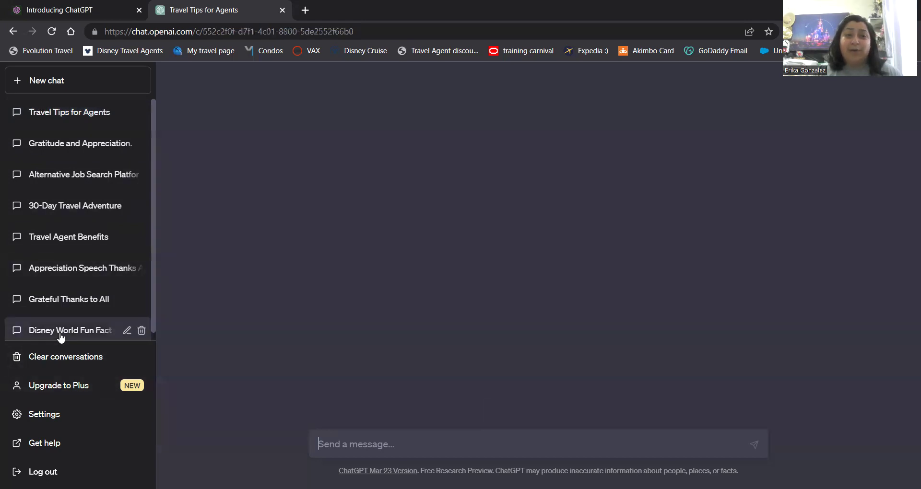
scroll(254, 384, "up", 15)
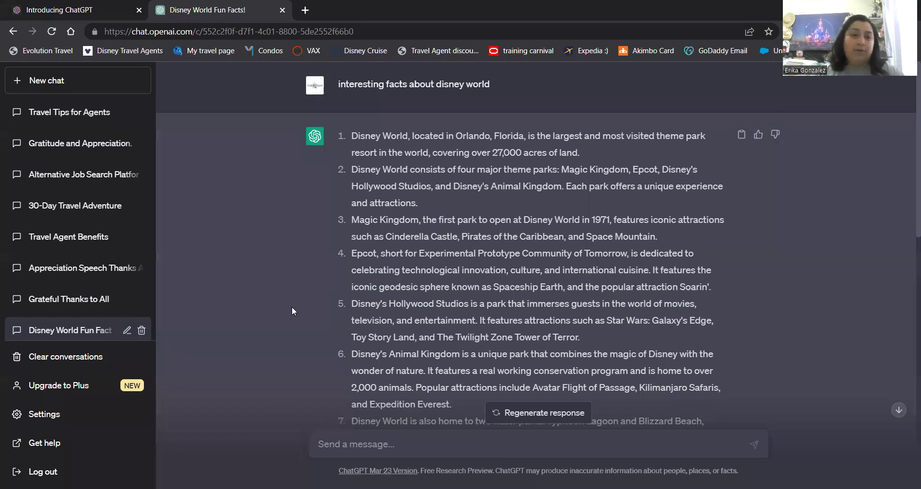
scroll(309, 338, "down", 14)
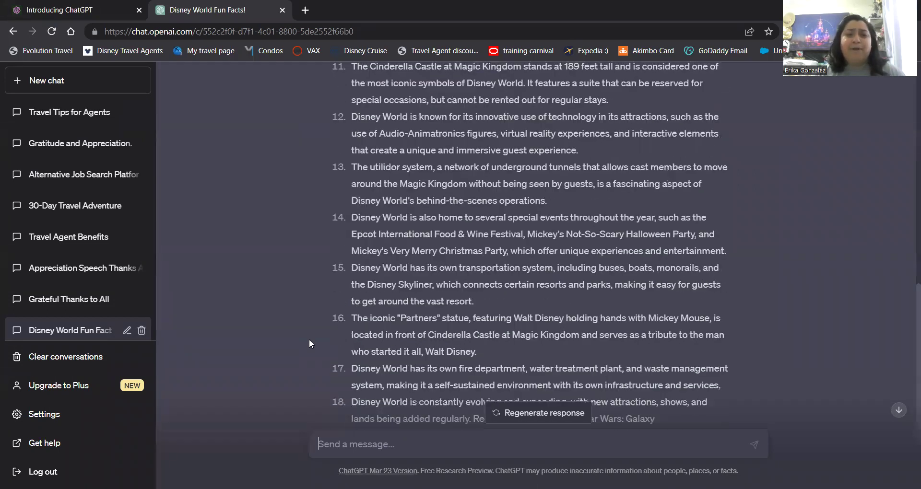
scroll(308, 341, "up", 10)
scroll(308, 341, "up", 4)
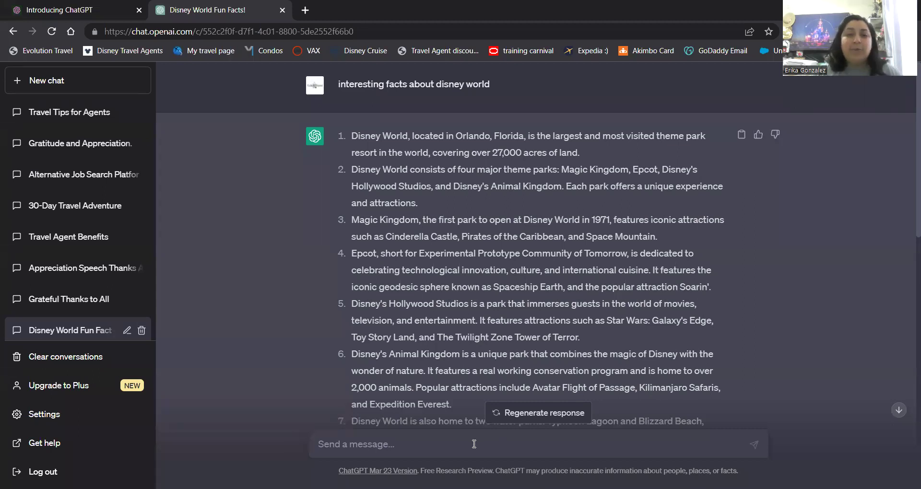
Close the ChatGPT tab and relaunch ChatGPT from OpenAI's "Introducing ChatGPT" page, doing this twice
left_click(283, 12)
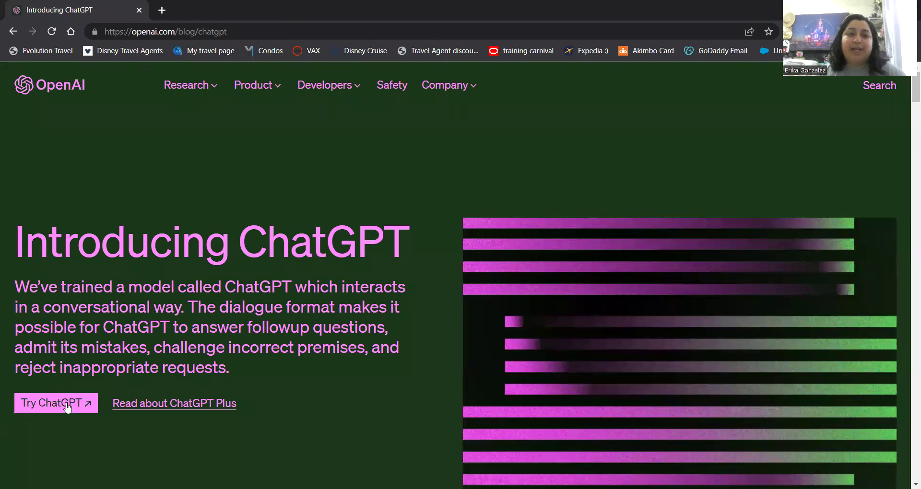
left_click(53, 403)
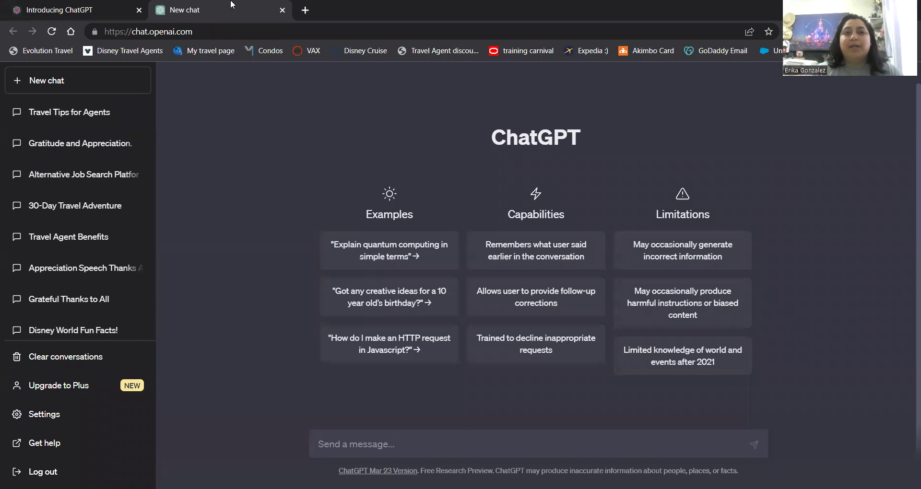
left_click(282, 10)
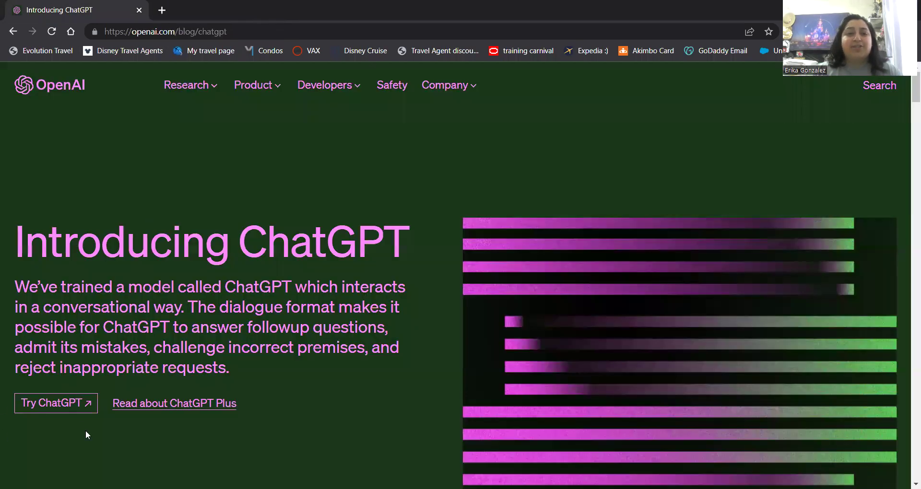
left_click(41, 407)
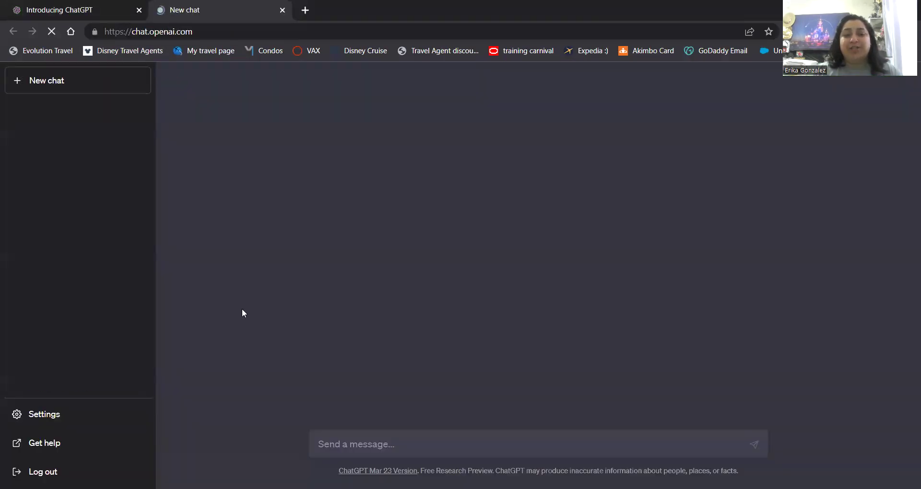